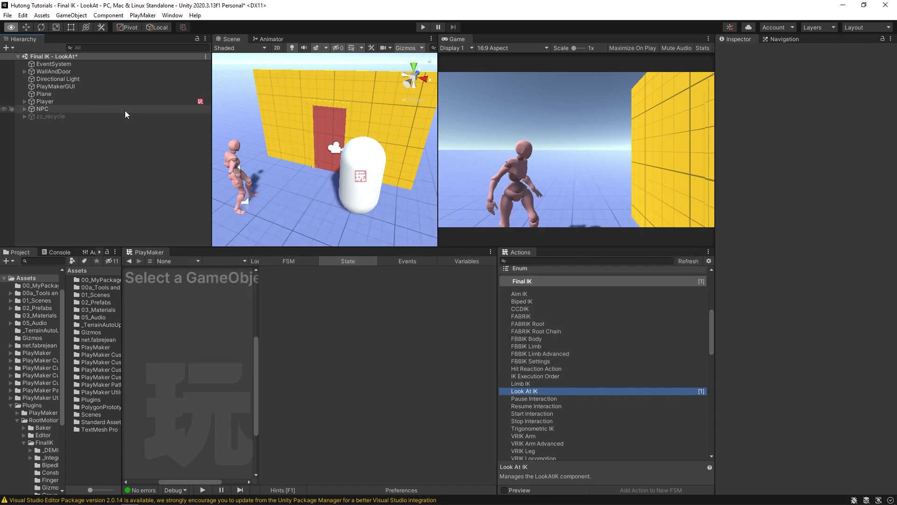
Step: Select the NPC and run the scene briefly to check how its animation plays with root motion applied
middle_drag(266, 179, 321, 158)
right_drag(322, 158, 188, 136)
key(w)
click(52, 109)
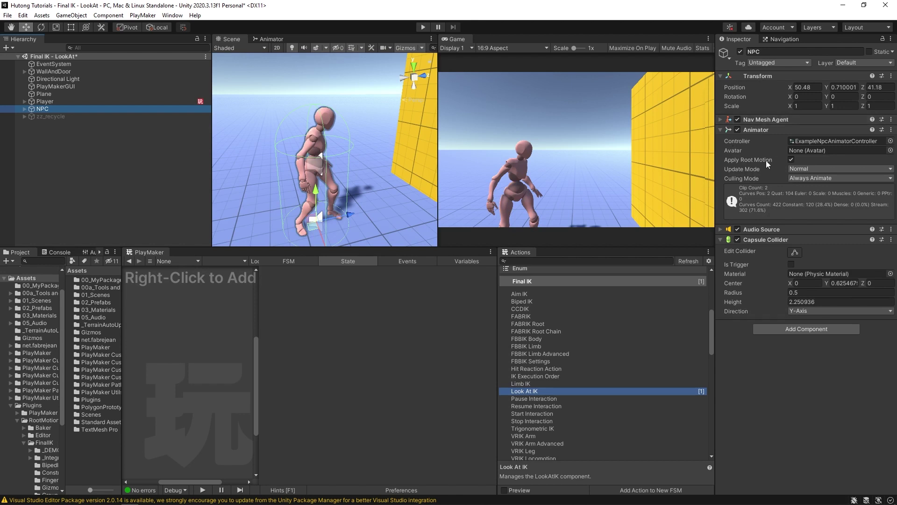
click(426, 28)
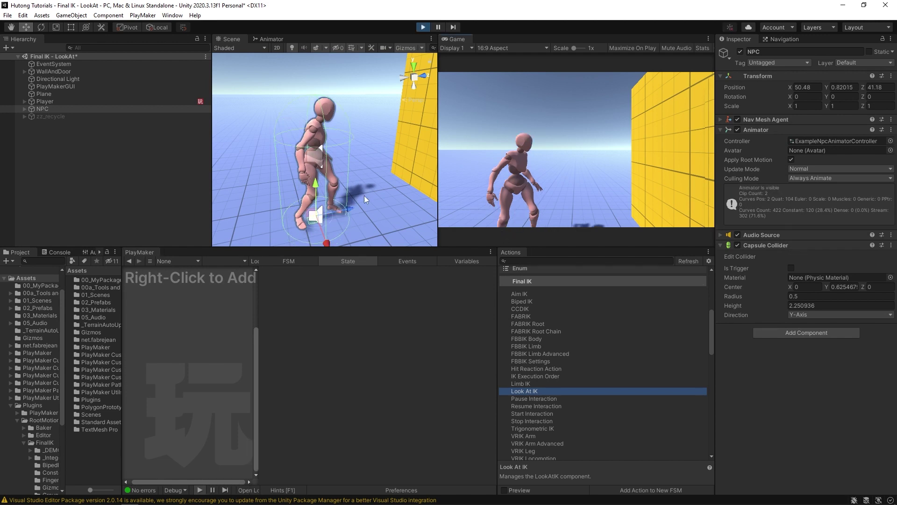
mouse_move(335, 161)
right_down()
mouse_move(323, 163)
mouse_move(347, 151)
right_up()
scroll(325, 163, up, 10)
scroll(348, 151, down, 8)
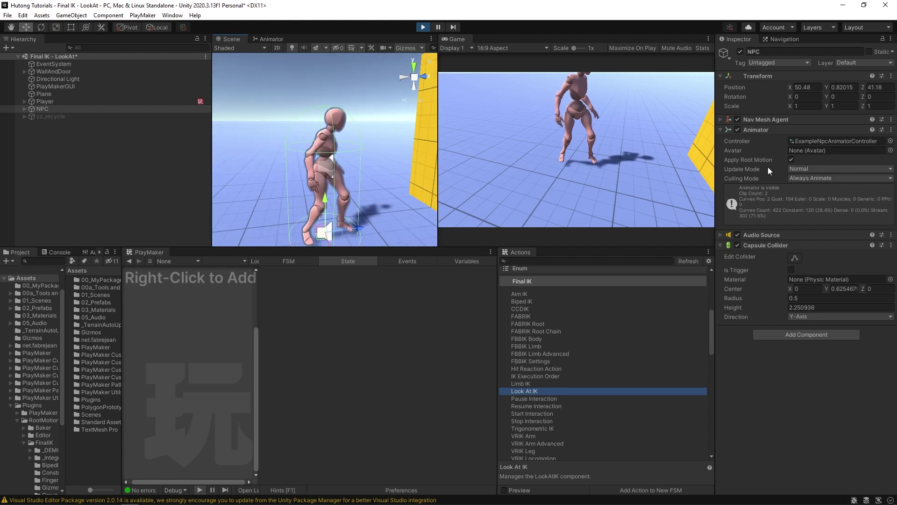
click(423, 28)
middle_drag(322, 238, 320, 211)
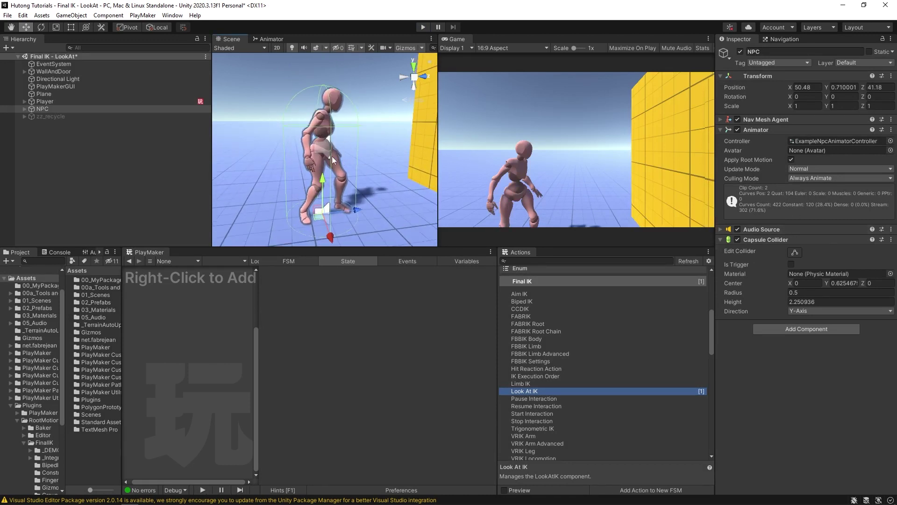
drag(326, 184, 327, 204)
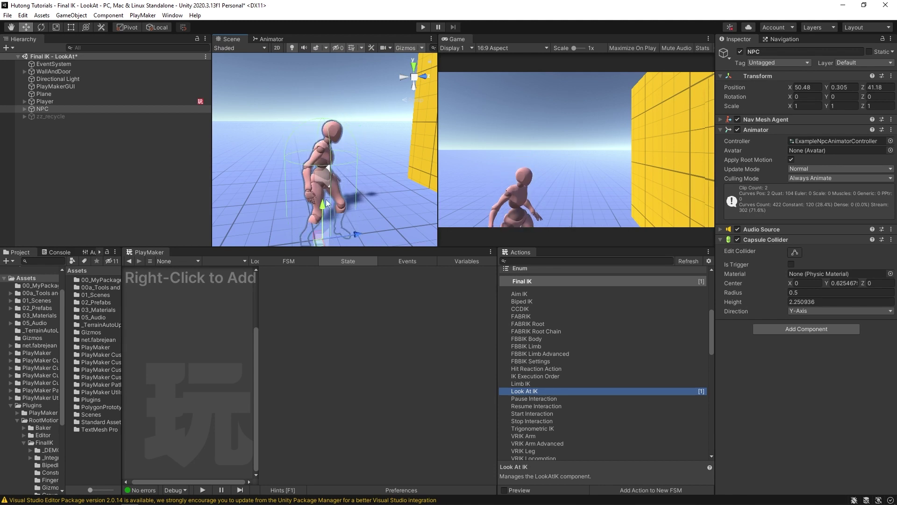
key(ctrl+z)
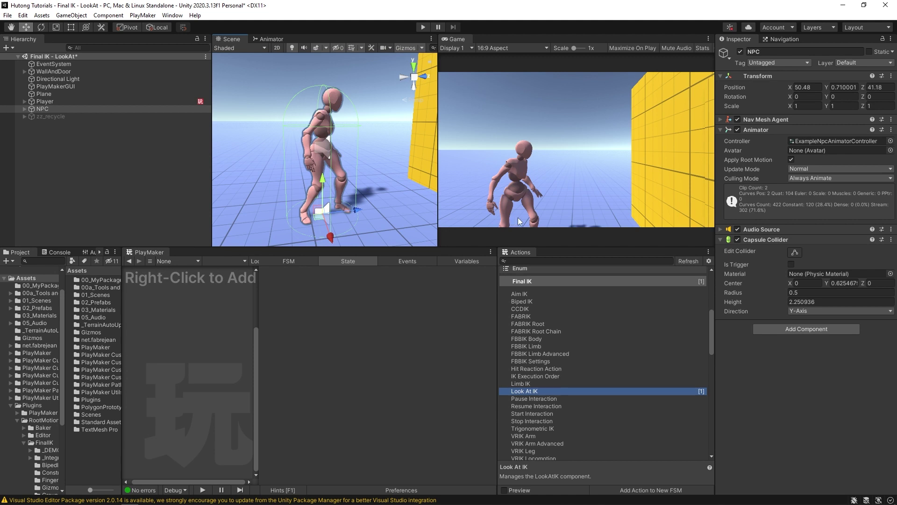
Step: Turn off Apply Root Motion in the NPC's Animator, add a Full Body Biped IK component, and check its bone references
click(790, 159)
click(800, 330)
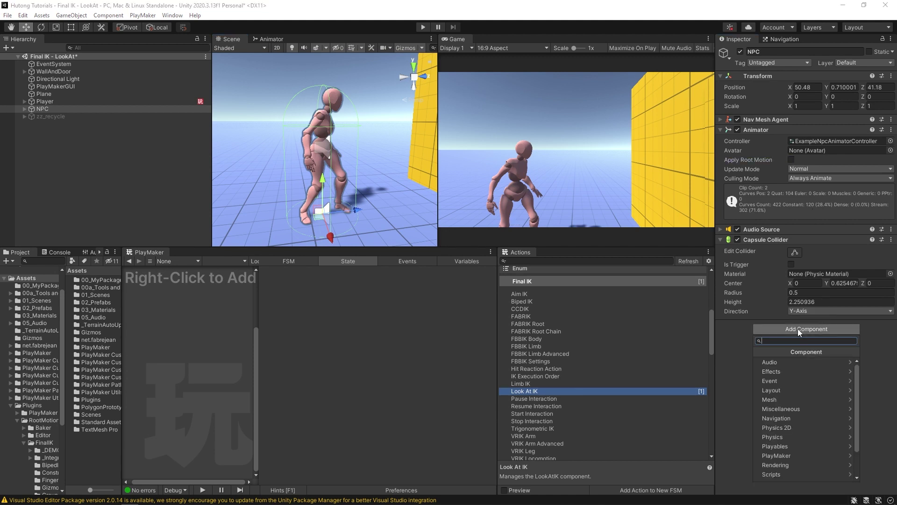
text(full)
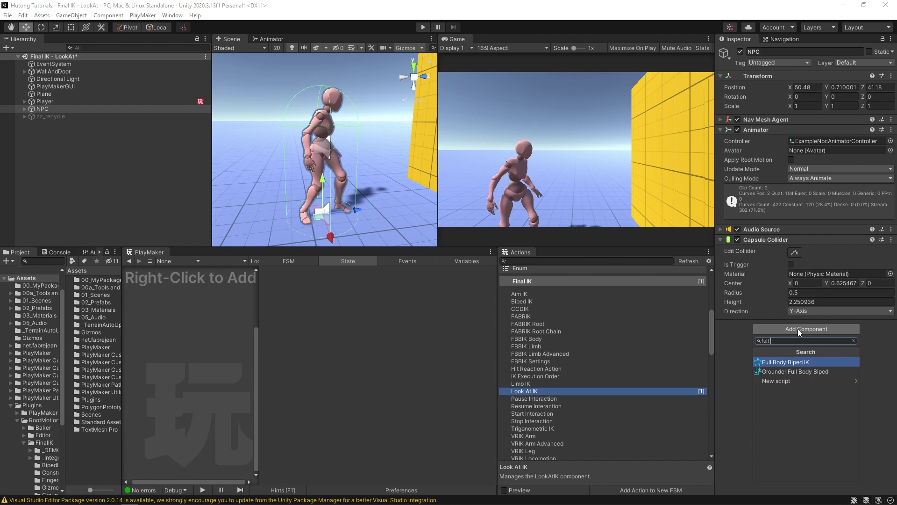
click(795, 363)
click(722, 345)
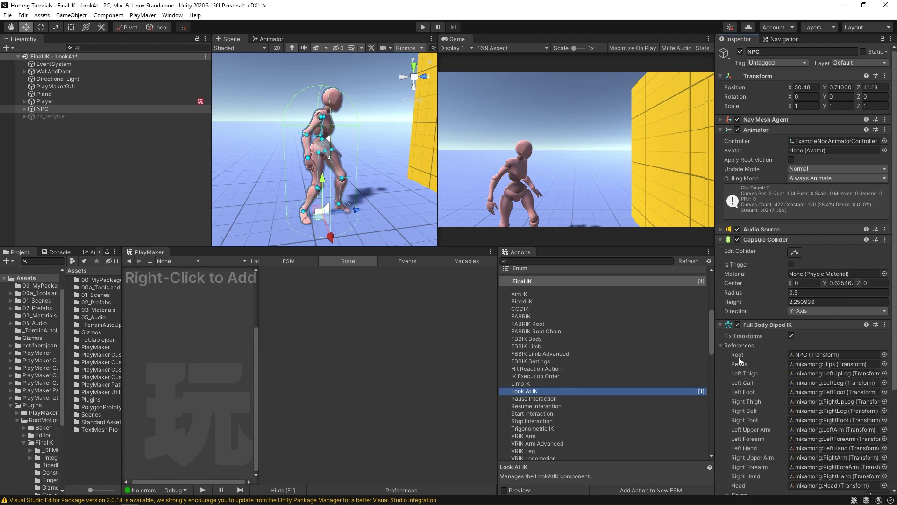
scroll(752, 365, down, 5)
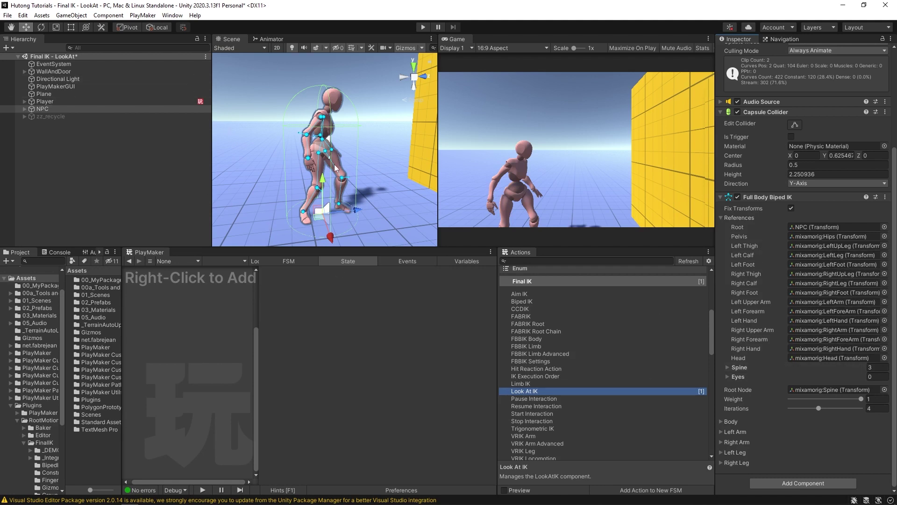
scroll(335, 168, up, 2)
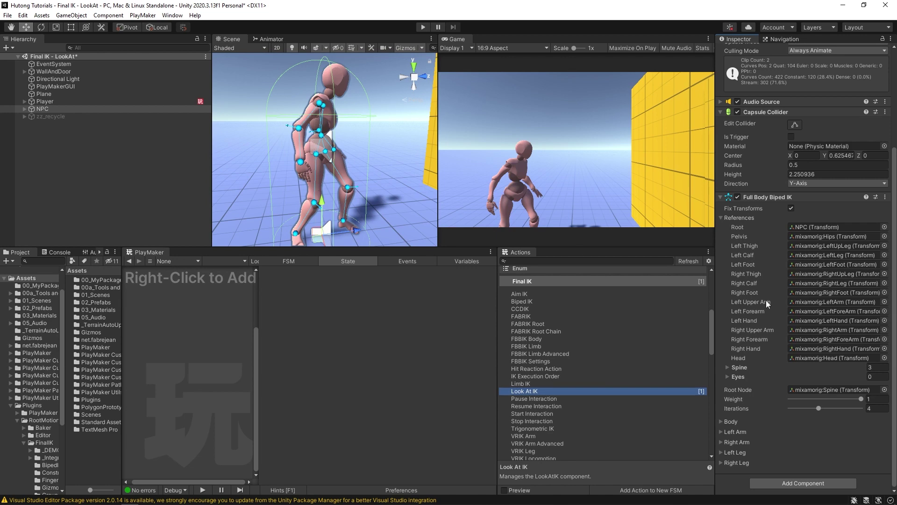
click(720, 218)
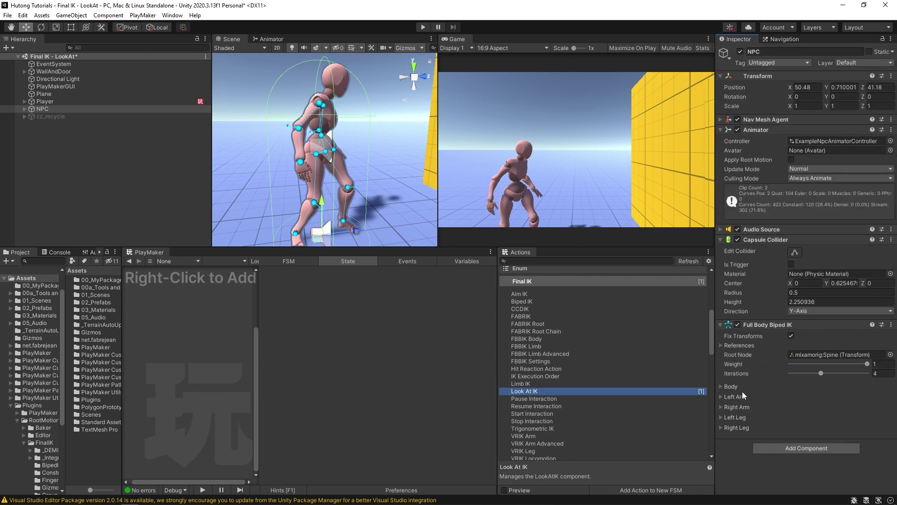
Step: Add a Look At IK component to the NPC and create three spine slots in it
click(805, 448)
text(look)
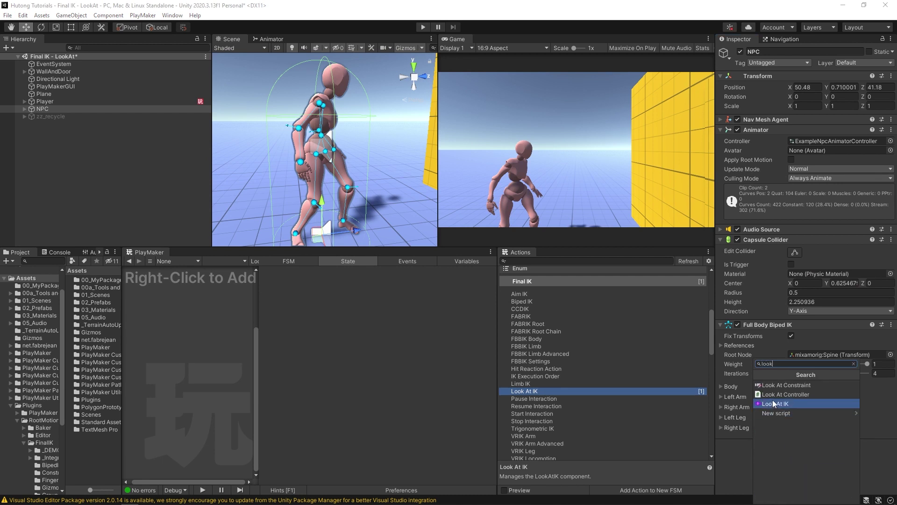
click(772, 400)
click(738, 419)
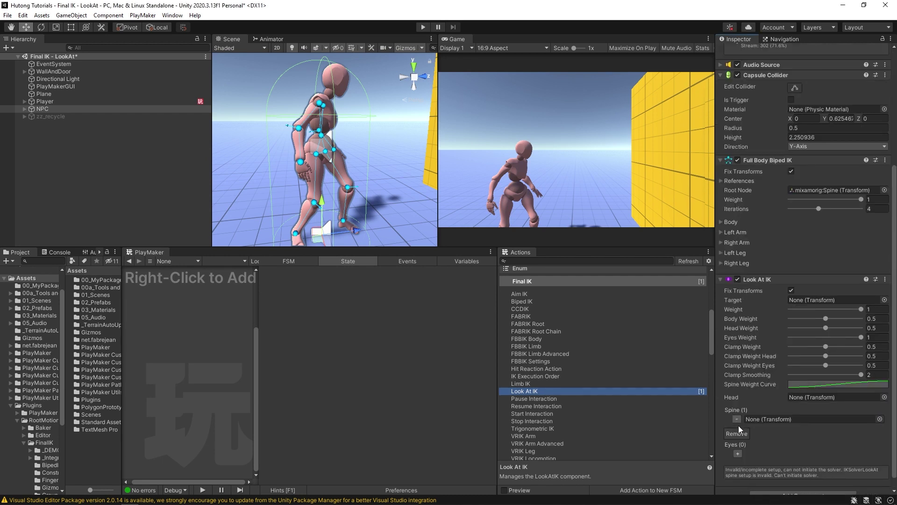
click(738, 430)
click(737, 443)
scroll(757, 425, down, 2)
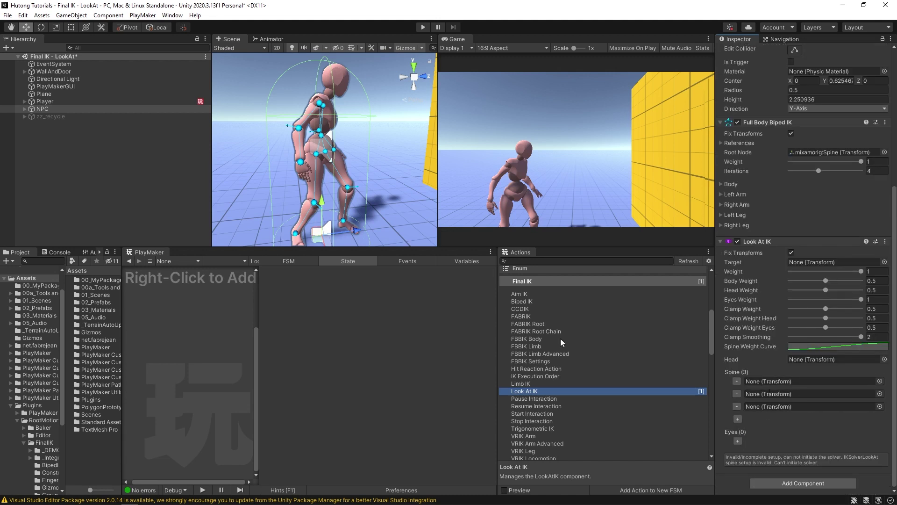
Step: Assign the NPC's mixamorig:Spine, Spine1 and Spine2 bones to the three spine slots of the Look At IK component
click(24, 110)
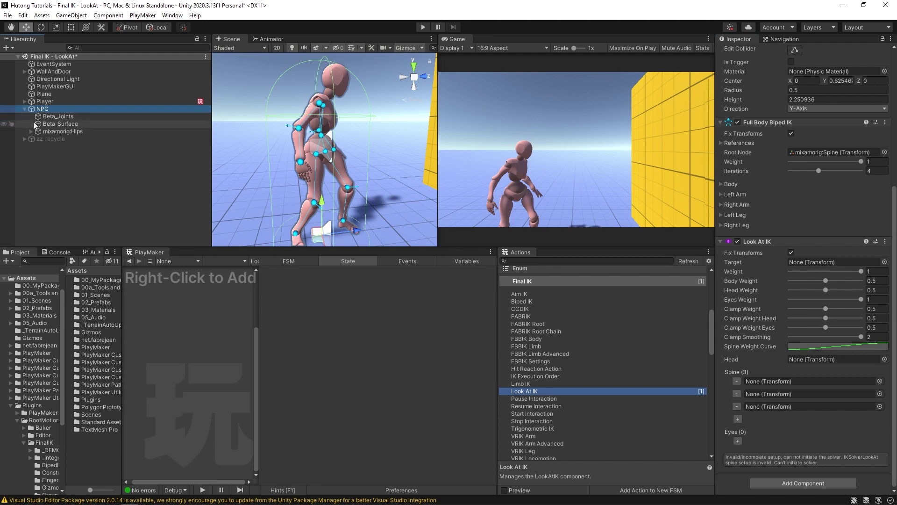
click(35, 131)
click(31, 132)
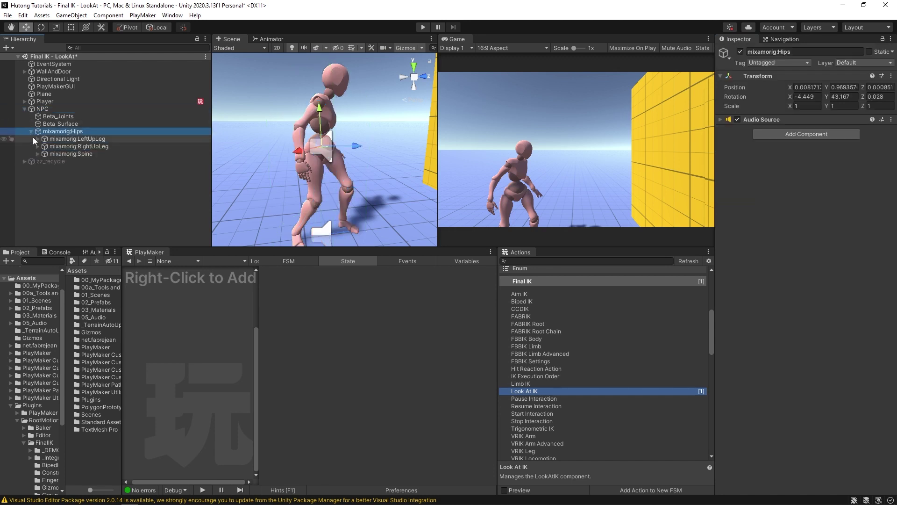
click(38, 153)
click(44, 161)
click(49, 169)
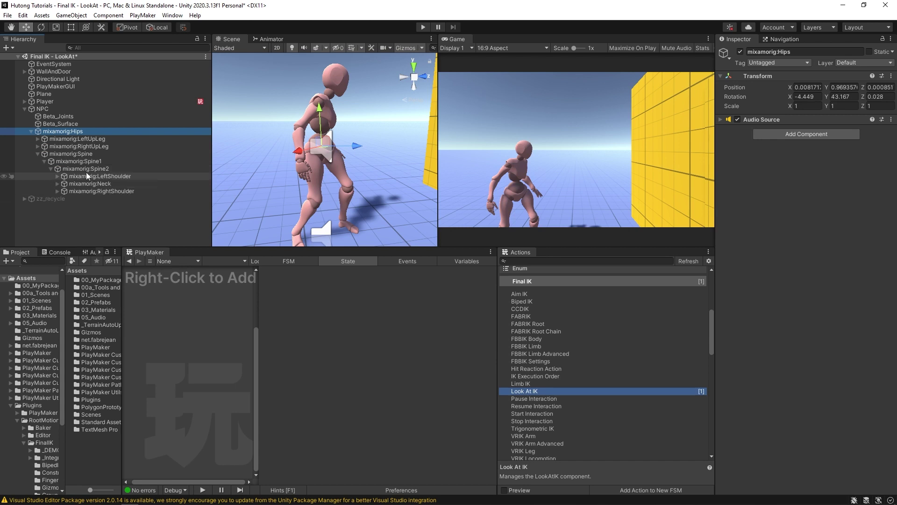
click(43, 111)
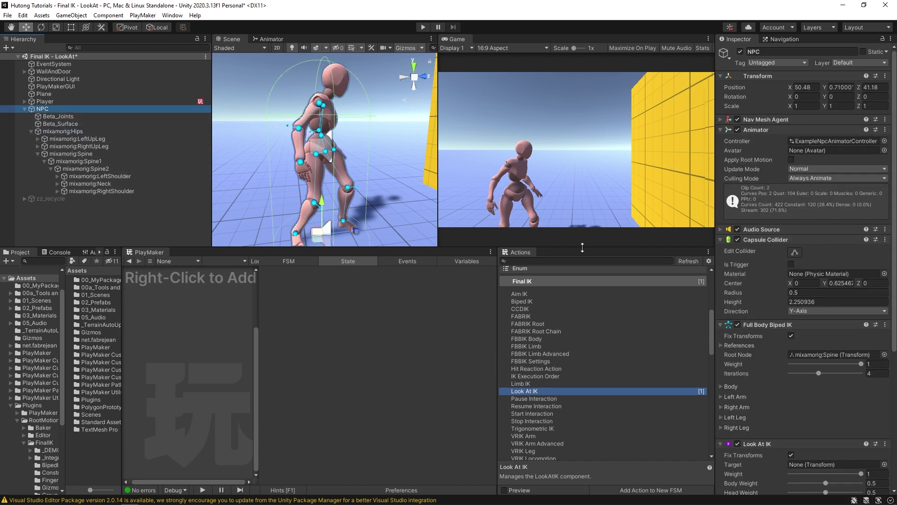
drag(75, 155, 794, 381)
drag(117, 161, 804, 394)
click(90, 171)
drag(90, 171, 770, 405)
Step: Assign the mixamorig:Head bone as the Look At IK component's head and collapse the NPC hierarchy
click(58, 183)
drag(73, 195, 804, 381)
click(24, 108)
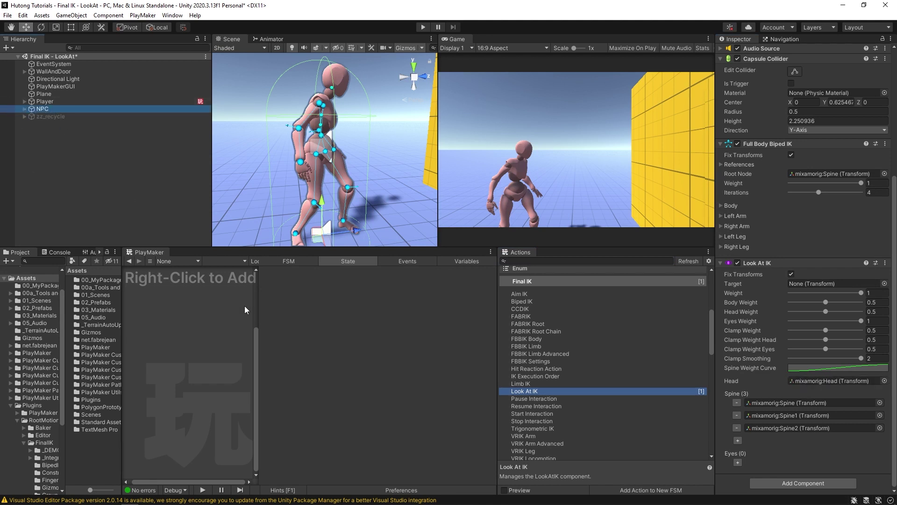
Step: Add a PlayMaker FSM to the NPC and name it LookAtPlayer
drag(259, 304, 332, 324)
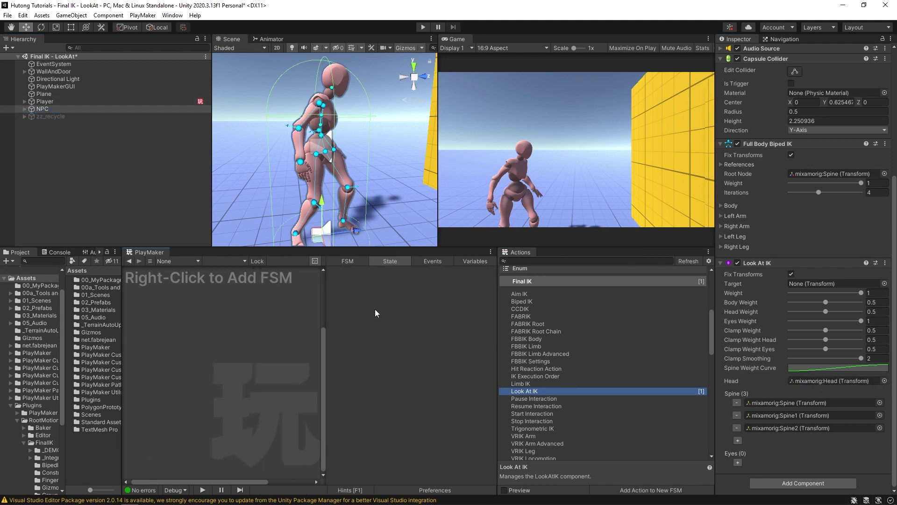
right_click(183, 323)
click(197, 340)
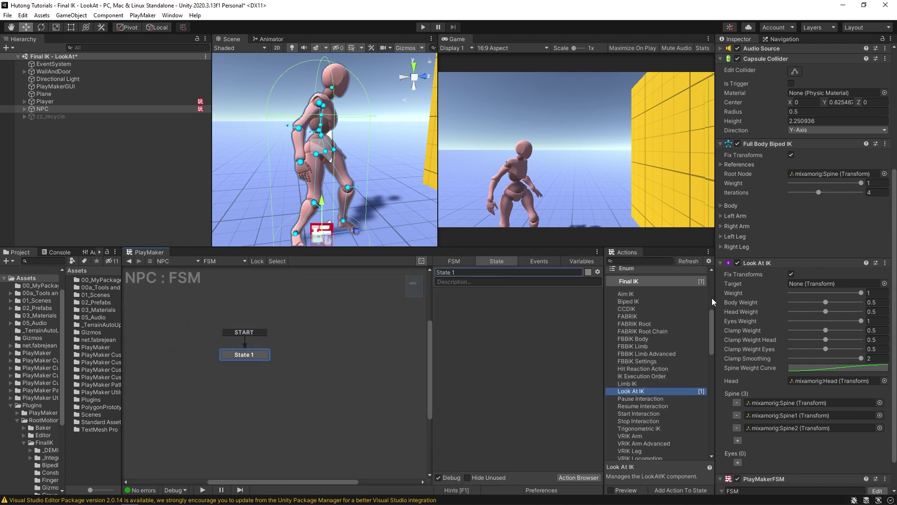
scroll(745, 398, down, 2)
click(753, 454)
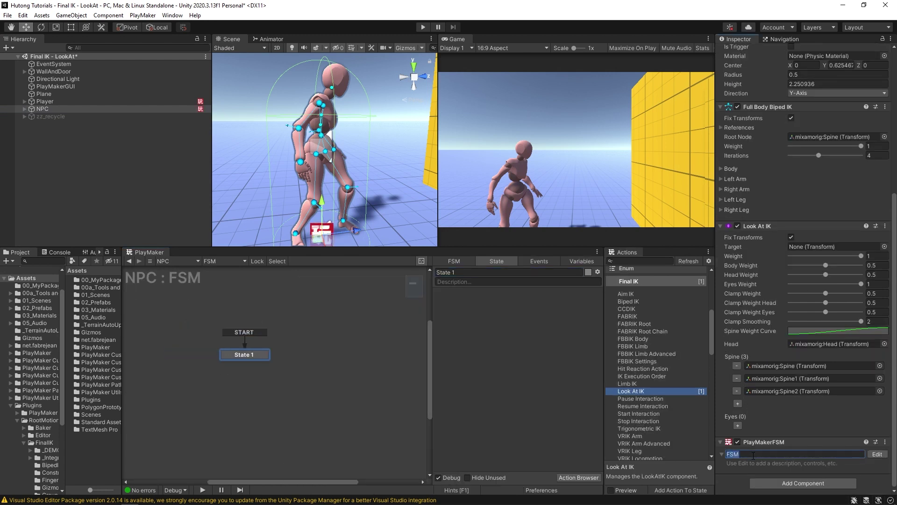
text(LookAtPlayer)
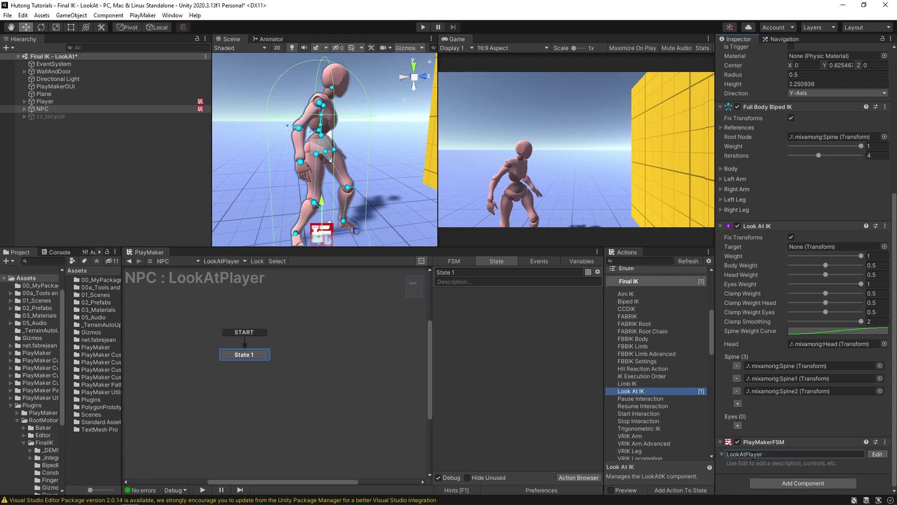
Step: Rename the FSM's start state as LookAtPlayer
click(472, 272)
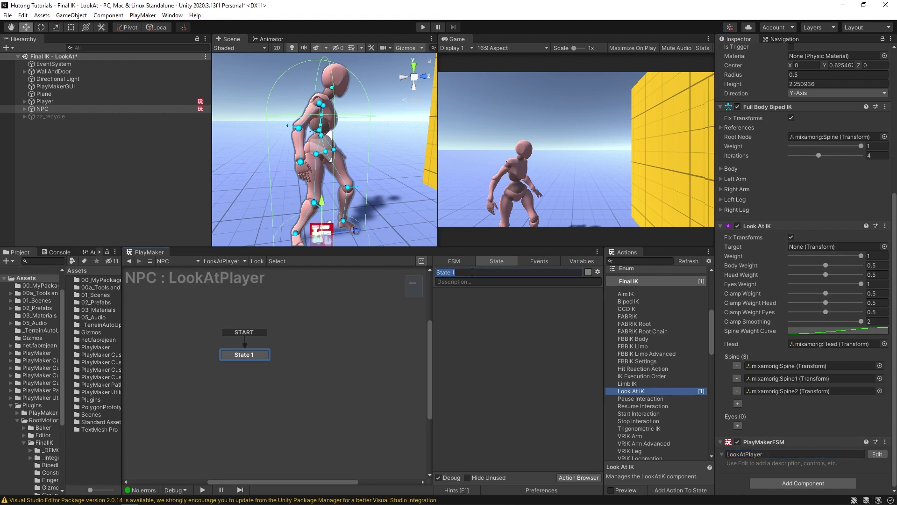
text(LookAtPla)
text(yer)
key(Return)
Step: Add a Look At IK action to the state, targeting Player, with Weight, Body Weight and Head Weight set to 1
drag(636, 394, 488, 344)
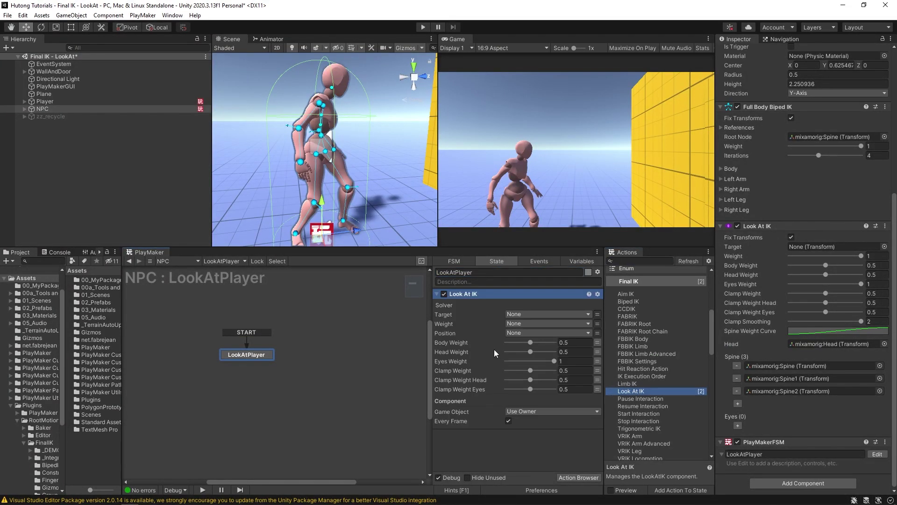
click(597, 314)
drag(45, 102, 519, 314)
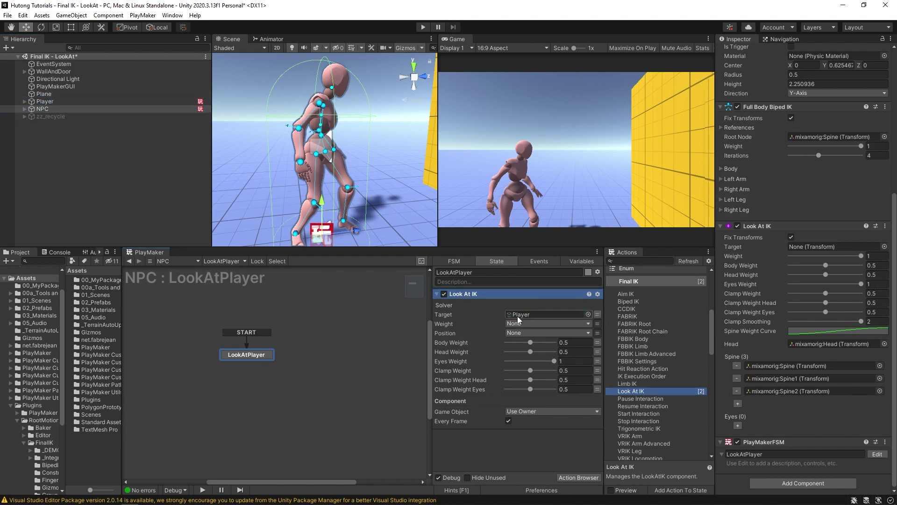
click(597, 323)
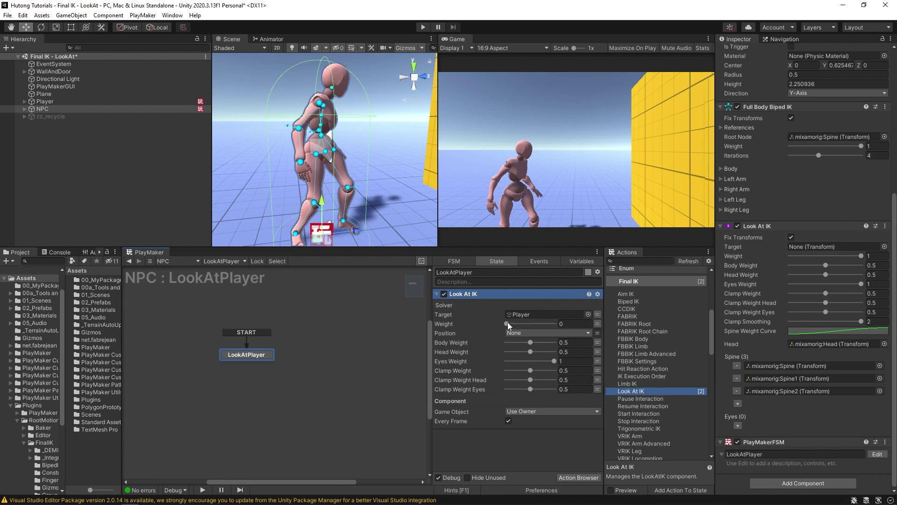
drag(507, 324, 571, 358)
Step: Run the scene and move the player around the NPC to examine how its head and body follow the player
click(423, 27)
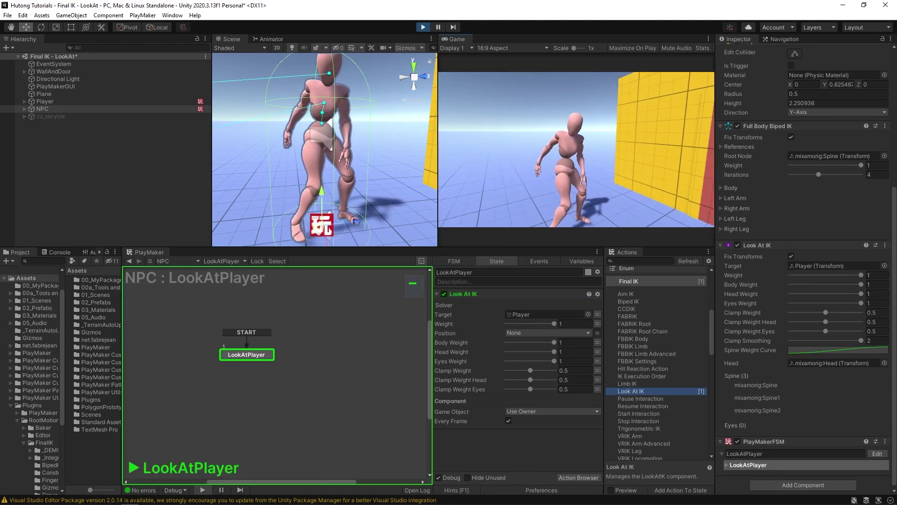
key(d)
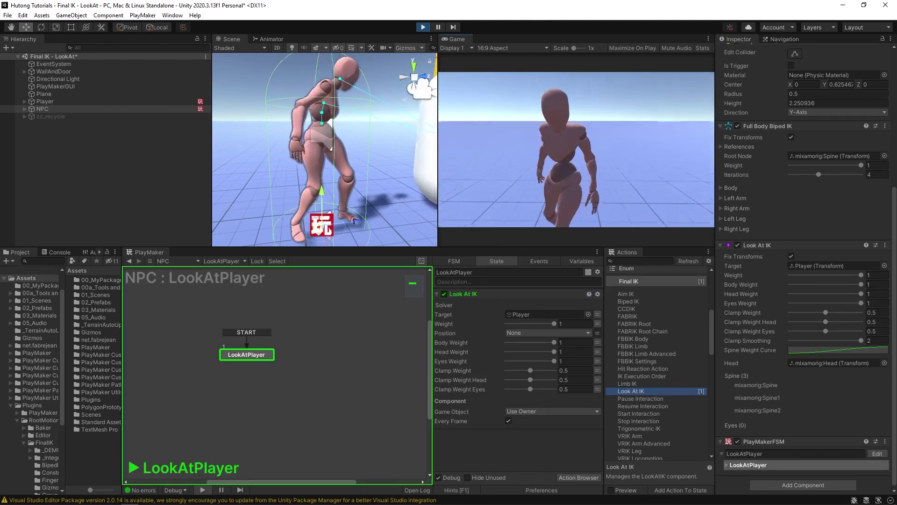
key(d)
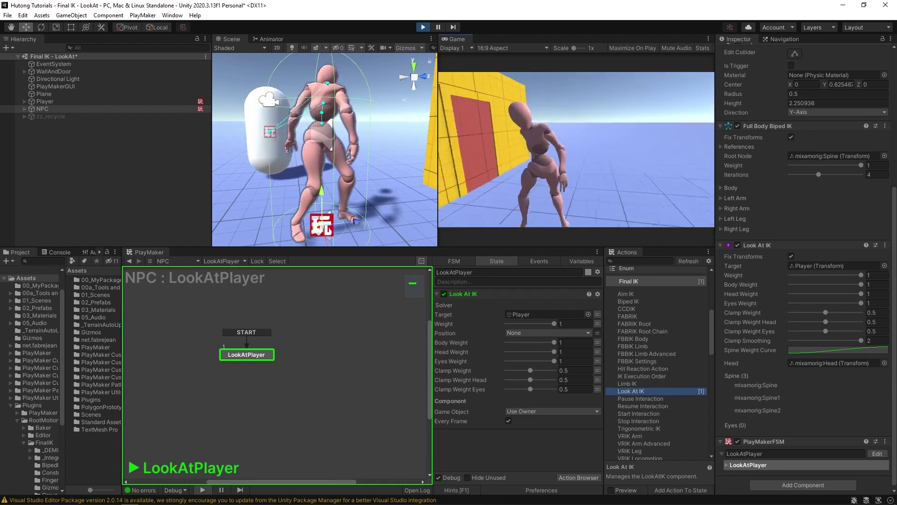
key(d)
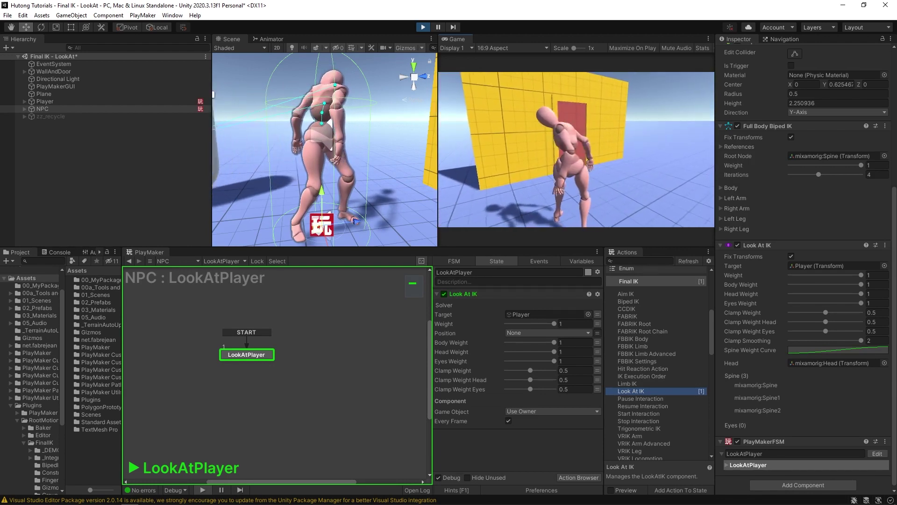
key(d)
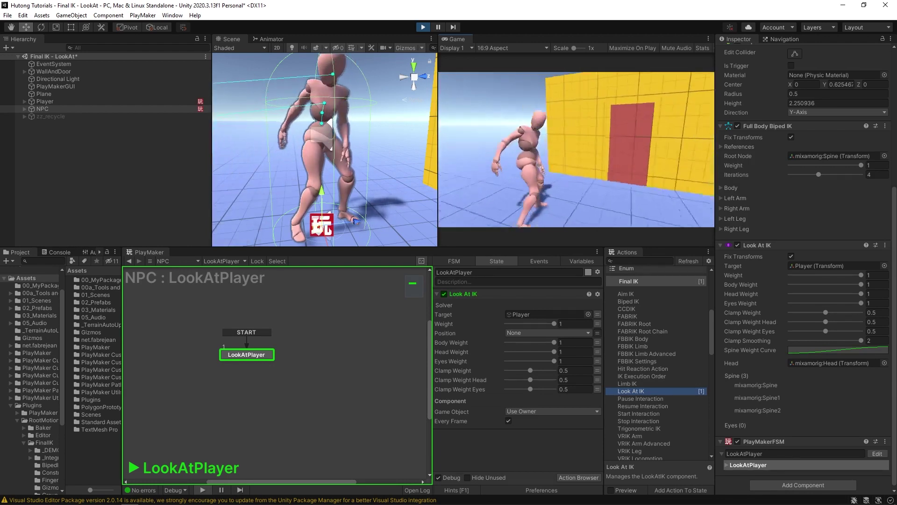
key(a)
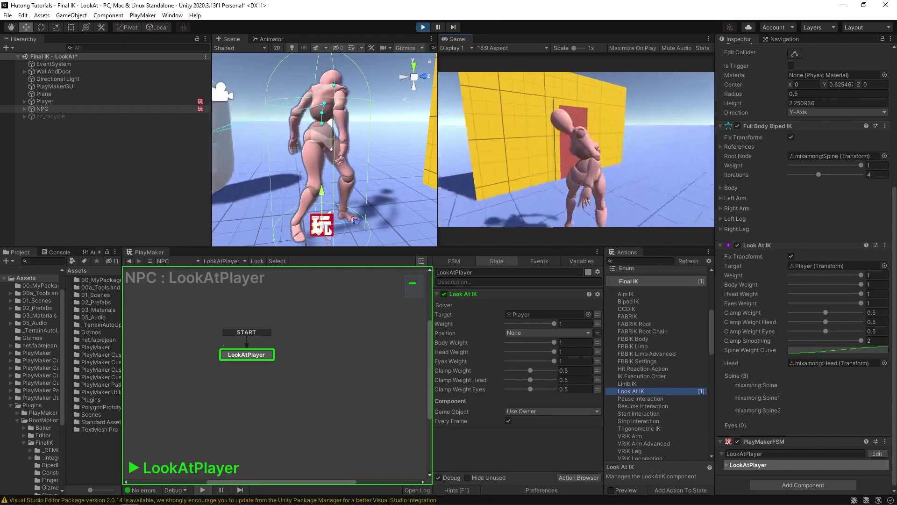
key(d)
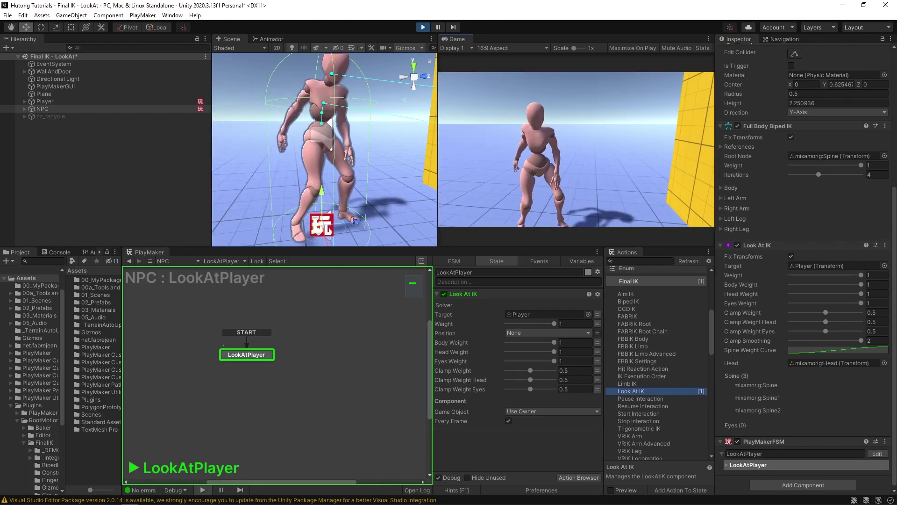
key(Escape)
scroll(305, 157, down, 4)
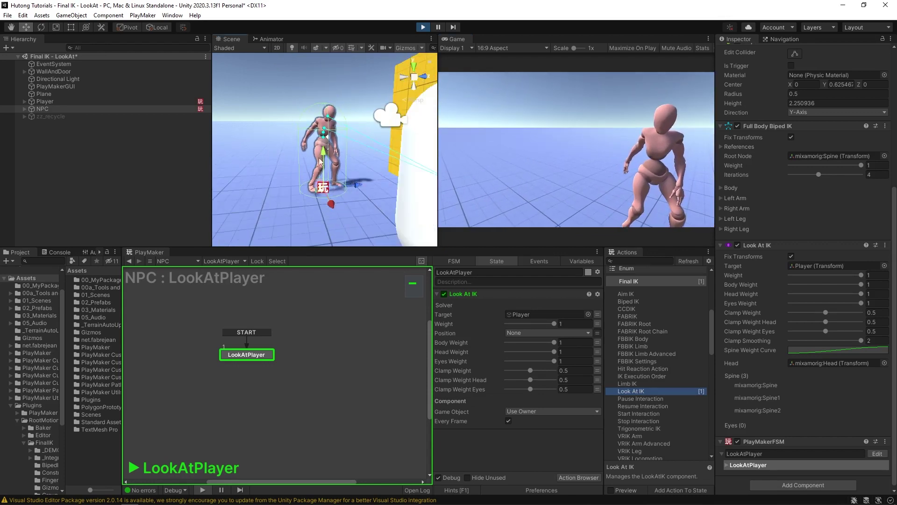
alt+drag(303, 157, 345, 195)
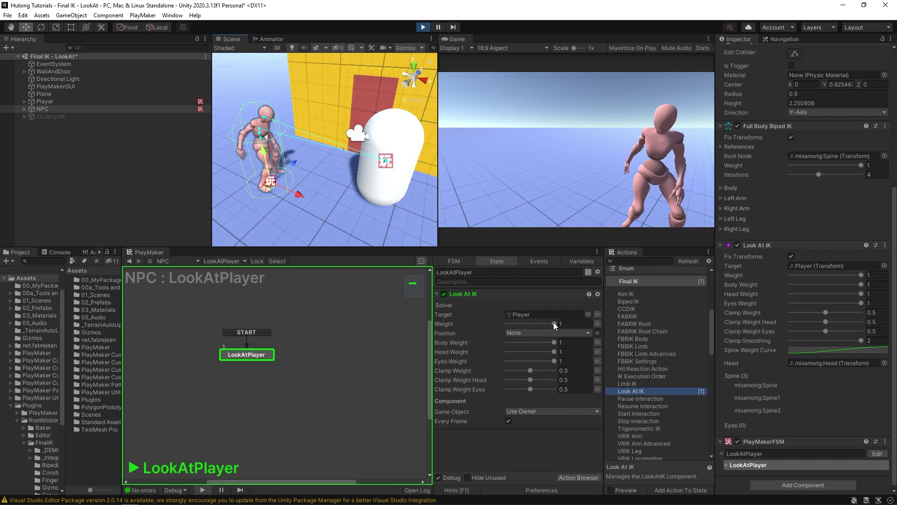
Step: Try a Look At IK Weight of about 0.49 during play, and return it to 1
drag(553, 322, 529, 323)
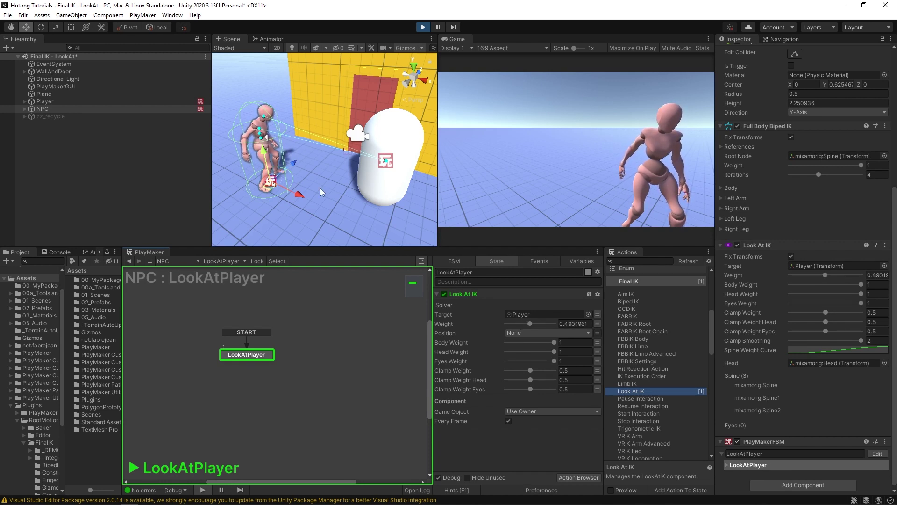
scroll(753, 223, up, 8)
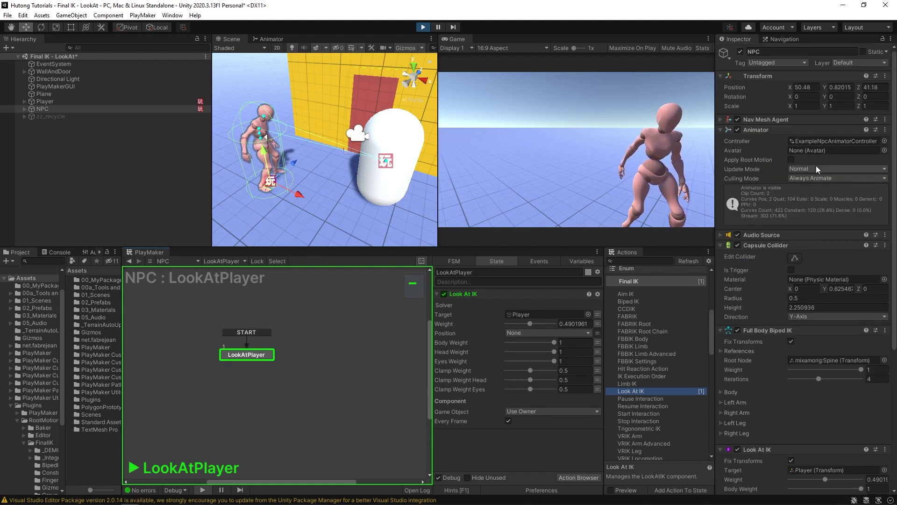
scroll(799, 354, down, 8)
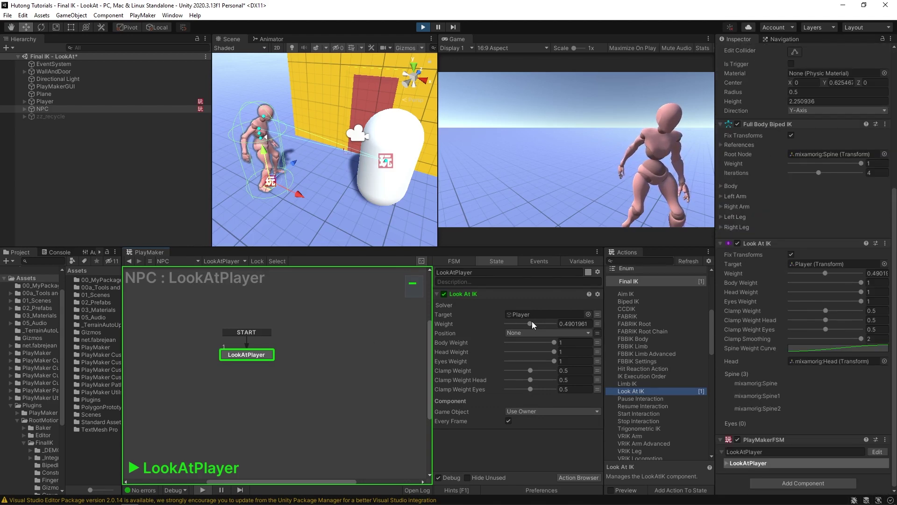
drag(529, 323, 558, 328)
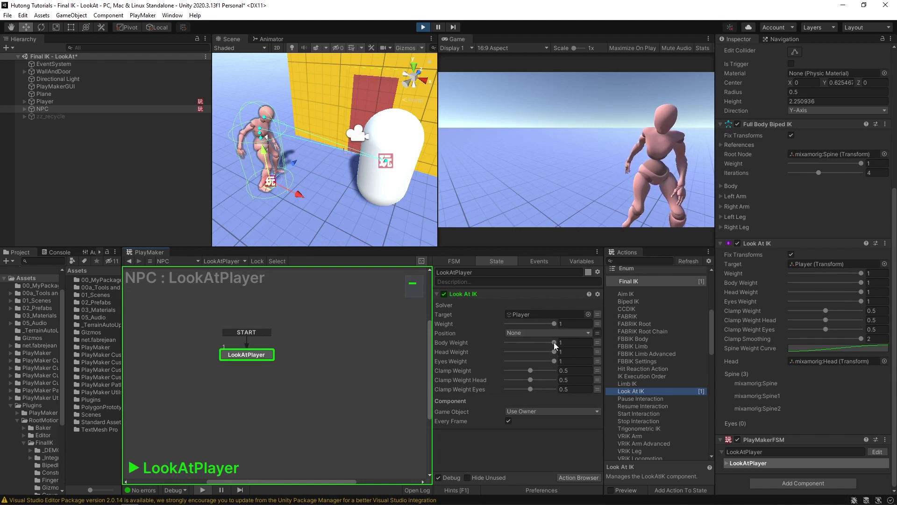
Step: Test Body Weight and Head Weight at 0 in the running Look At IK action, and restore both to 1
drag(554, 343, 502, 343)
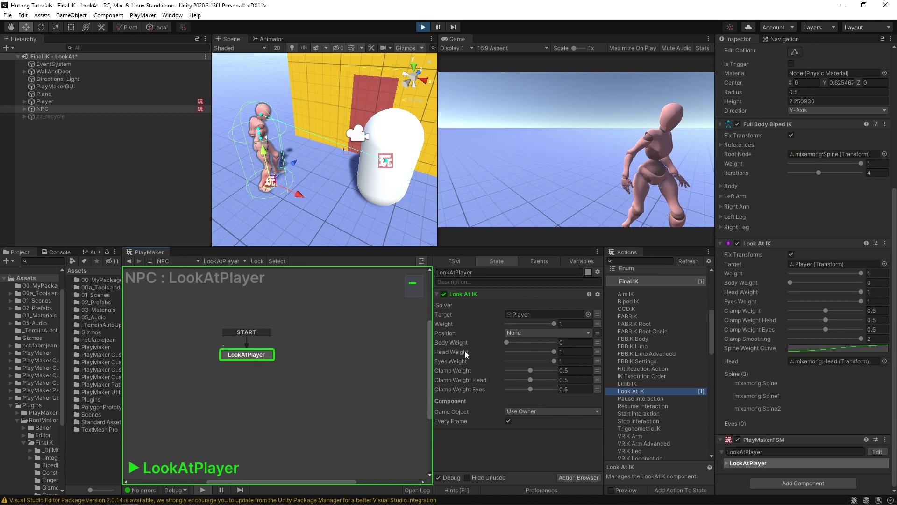
drag(554, 351, 504, 350)
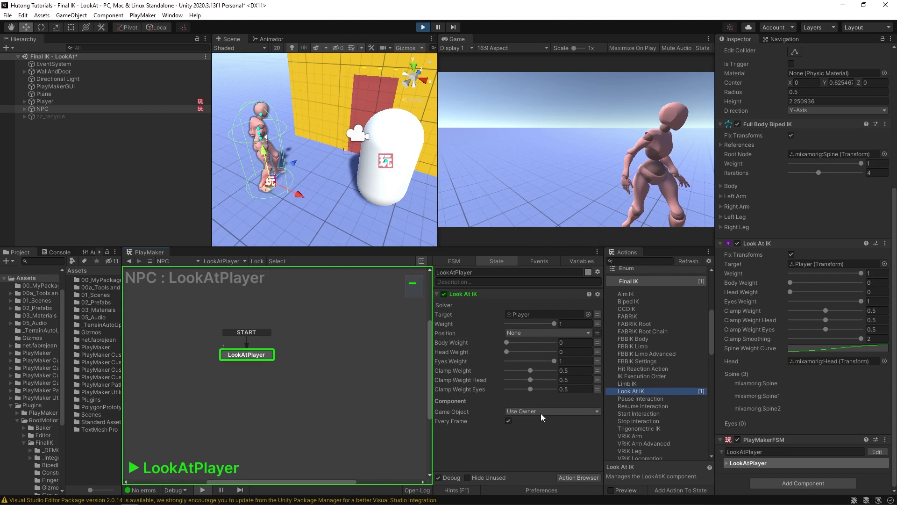
drag(506, 341, 561, 359)
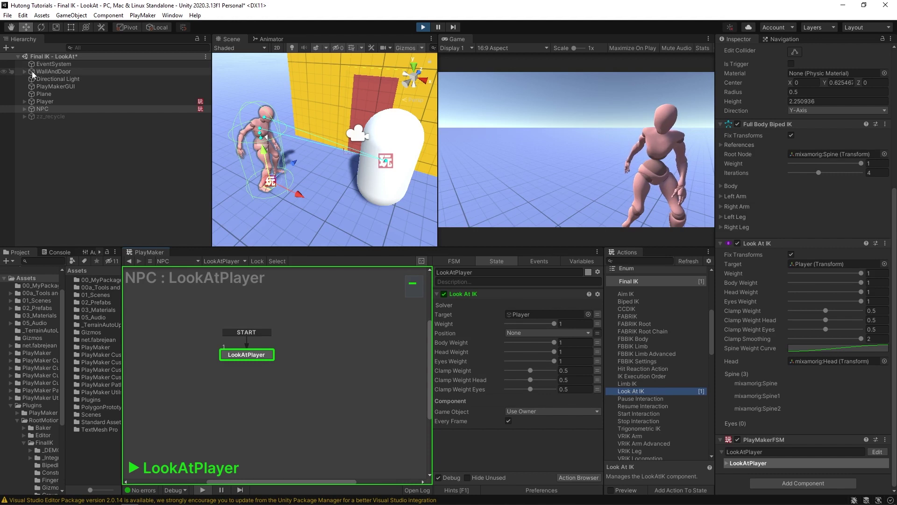
Step: Try WallAndDoor as the Look At IK target, switch the target back to Player and stop the running scene
drag(32, 71, 534, 315)
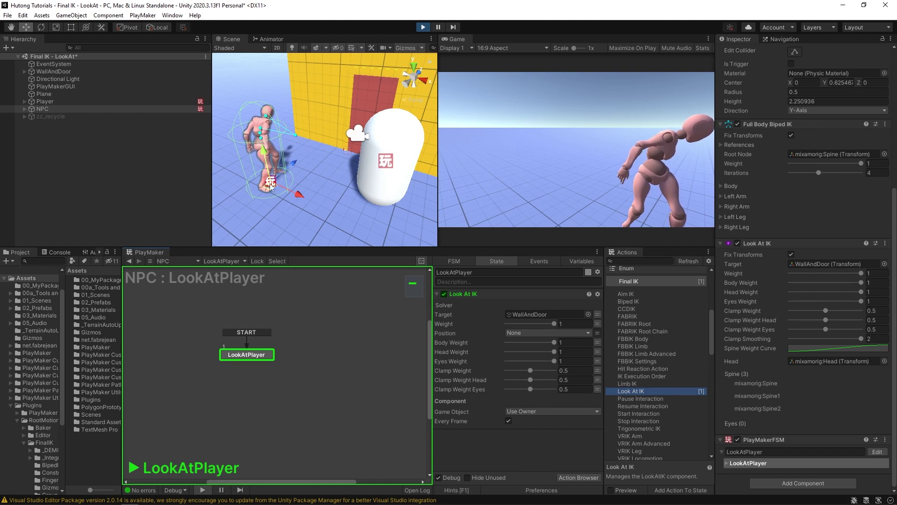
drag(45, 102, 542, 314)
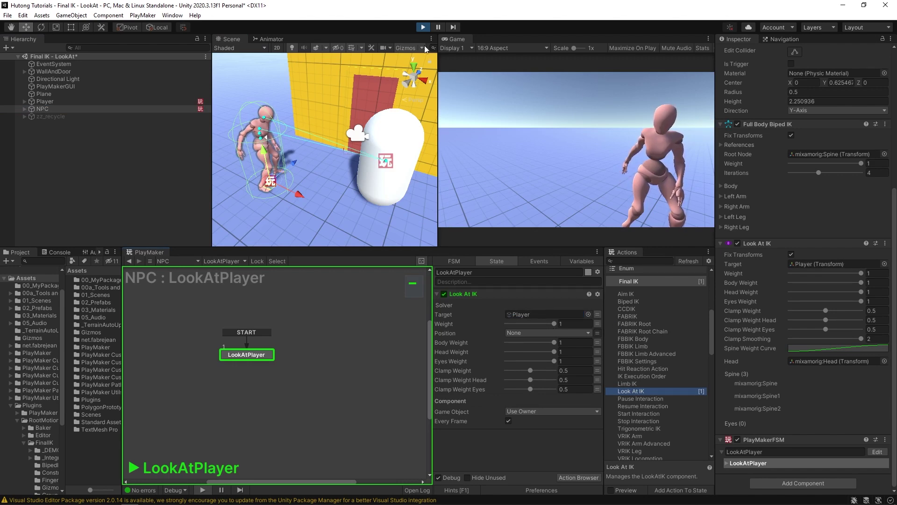
click(423, 27)
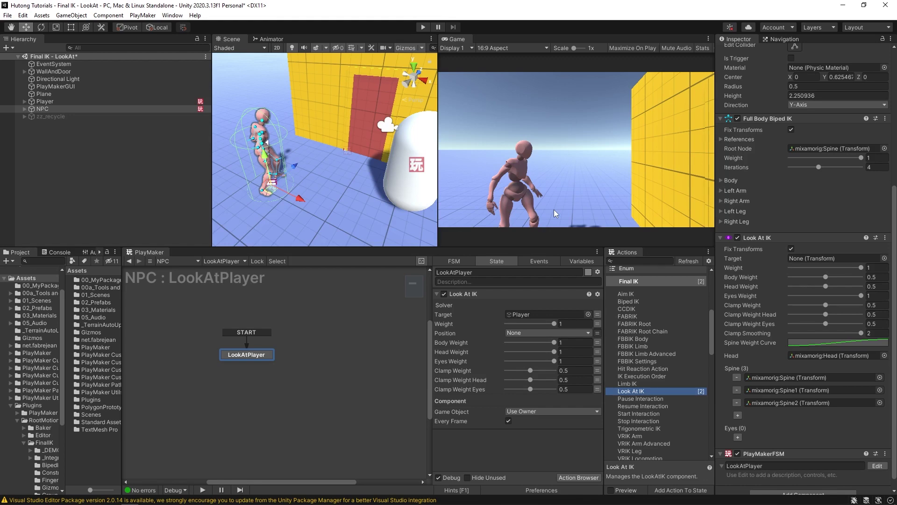
Step: Add a Get Distance action above Look At IK in the LookAtPlayer state
click(628, 260)
text(get dis)
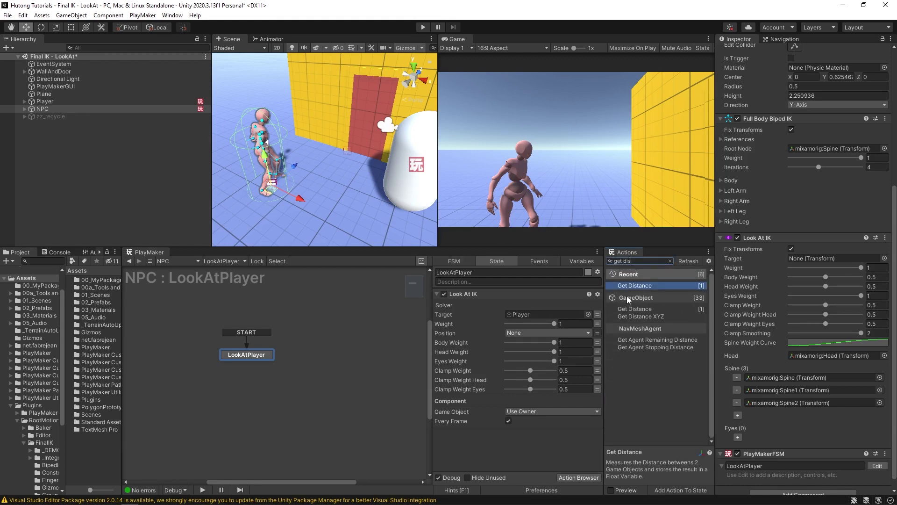
drag(581, 293, 578, 295)
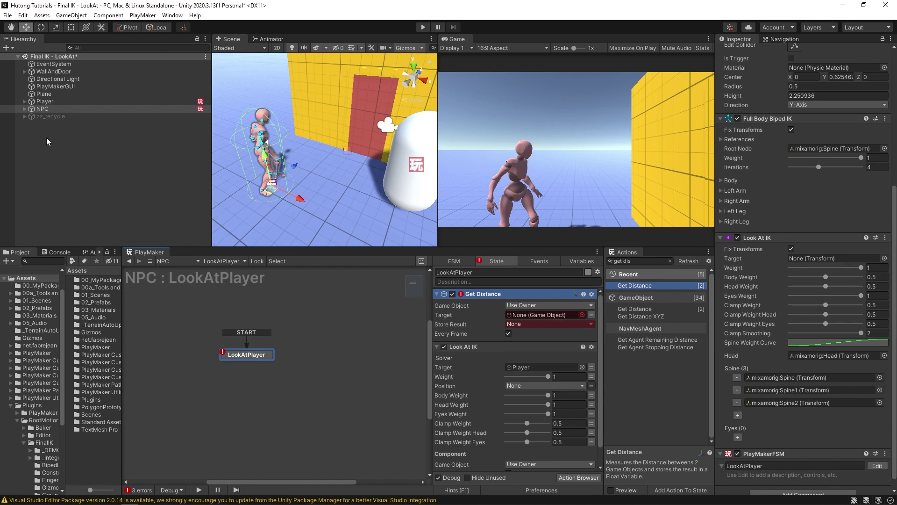
Step: Target Player in the Get Distance action and store its result in a new variable named distanceToPlayer
drag(43, 101, 518, 314)
click(531, 323)
click(531, 347)
text(distanceToPlayer)
key(Return)
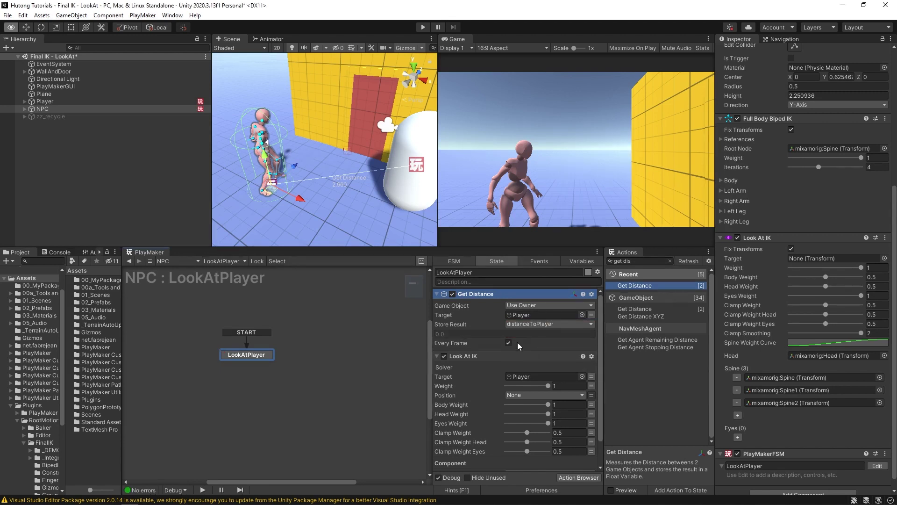
Step: Insert a Float Operator action between Get Distance and Look At IK, and enlarge the PlayMaker editor area
click(636, 261)
key(ctrl+a)
text(float)
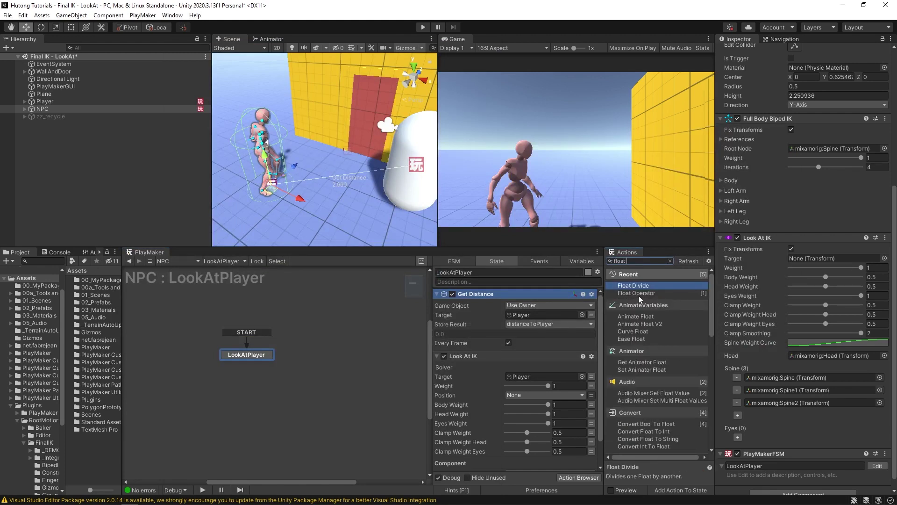
drag(638, 298, 468, 354)
drag(464, 253, 473, 157)
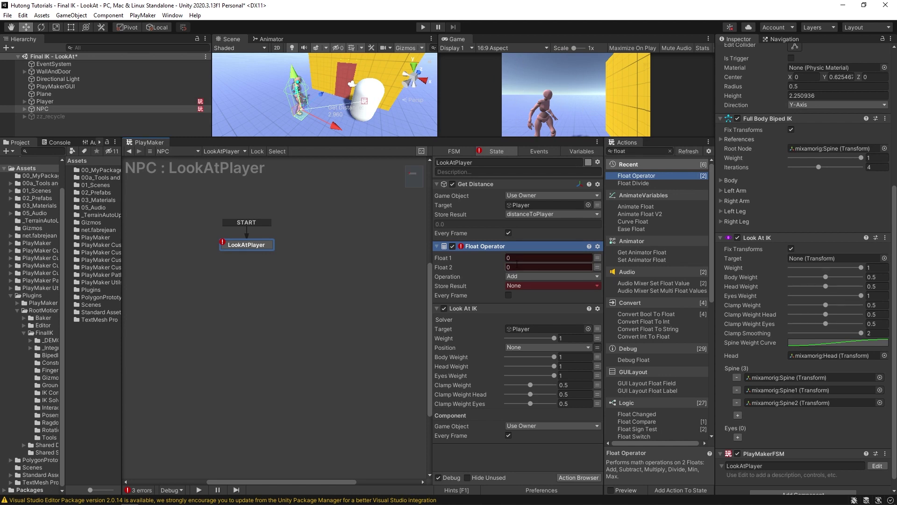
Step: Configure the Float Operator to subtract the distanceToPlayer variable from 8
click(525, 259)
text(8)
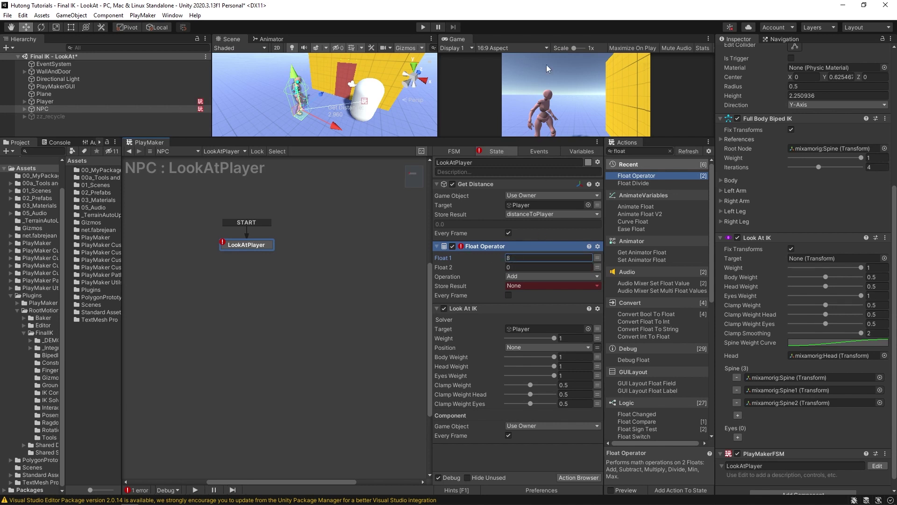
click(597, 267)
click(573, 268)
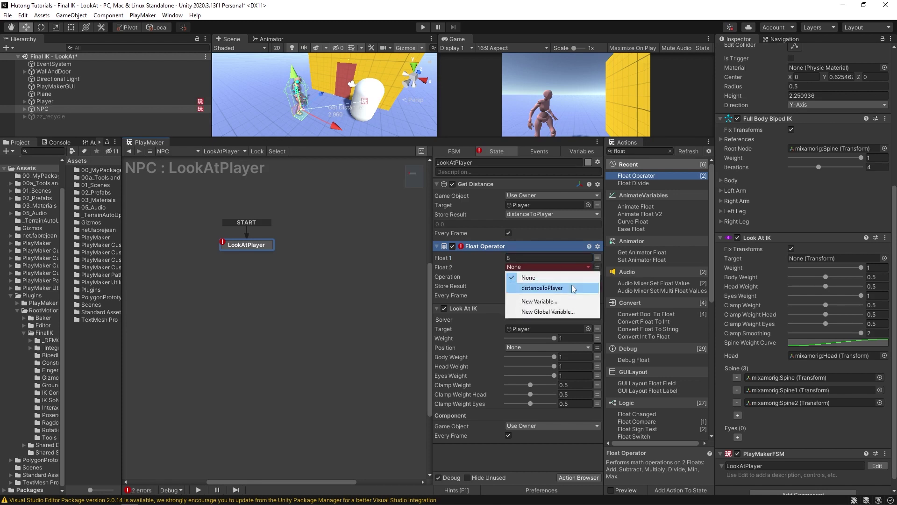
click(574, 287)
click(521, 286)
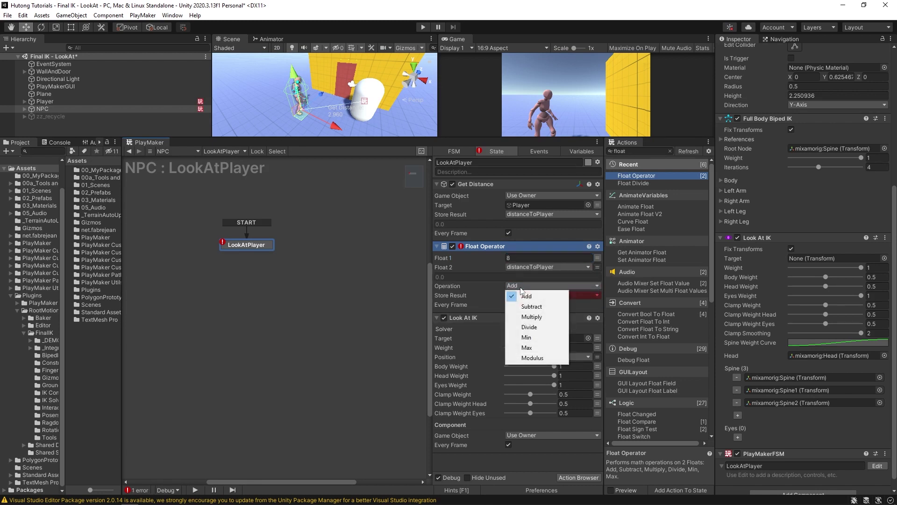
click(531, 306)
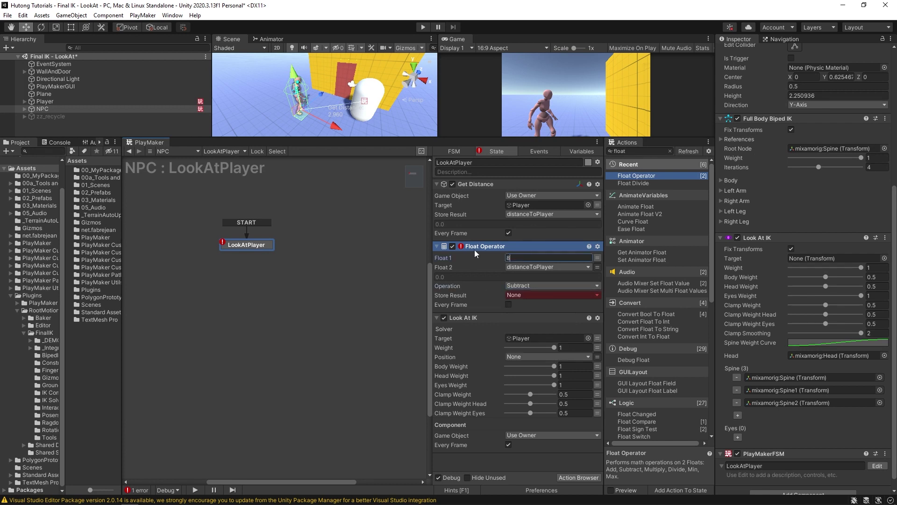
Step: Store the Float Operator's result in a new variable named lookAt_weight and have it run every frame
click(518, 295)
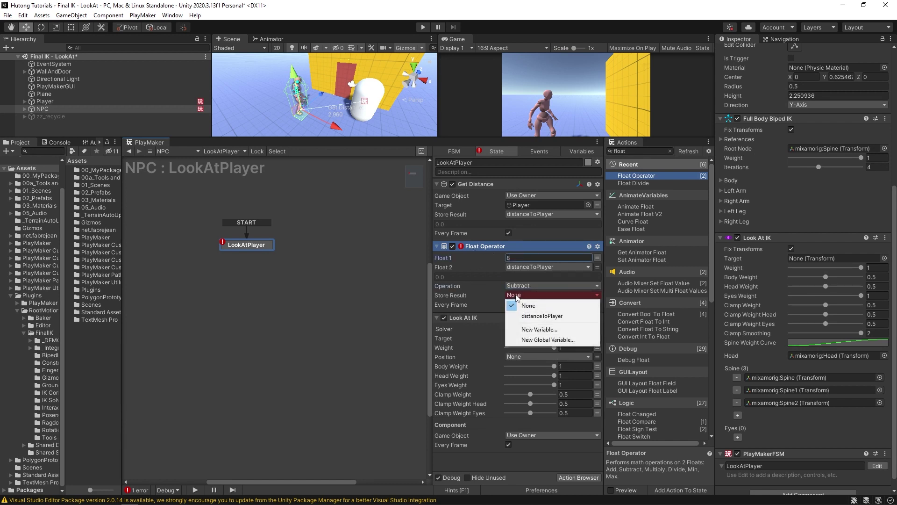
click(539, 329)
text(lookAt)
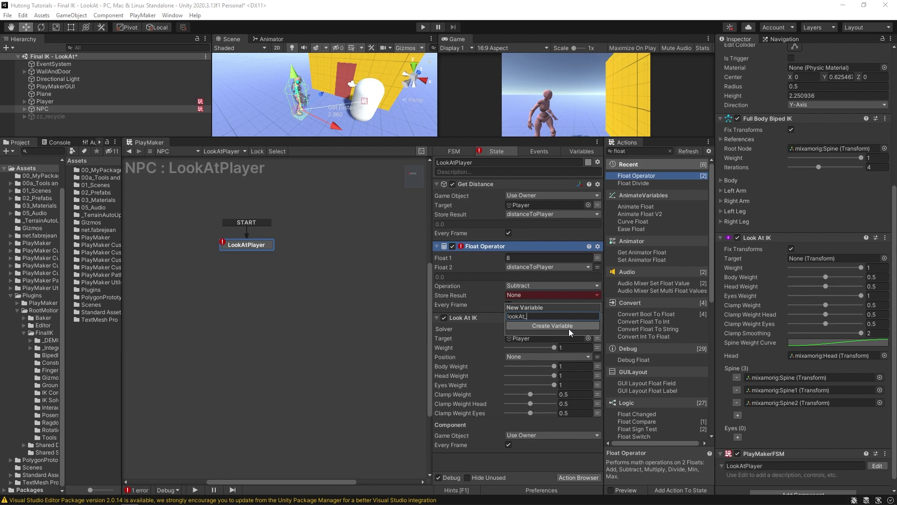
text(_weight)
click(568, 329)
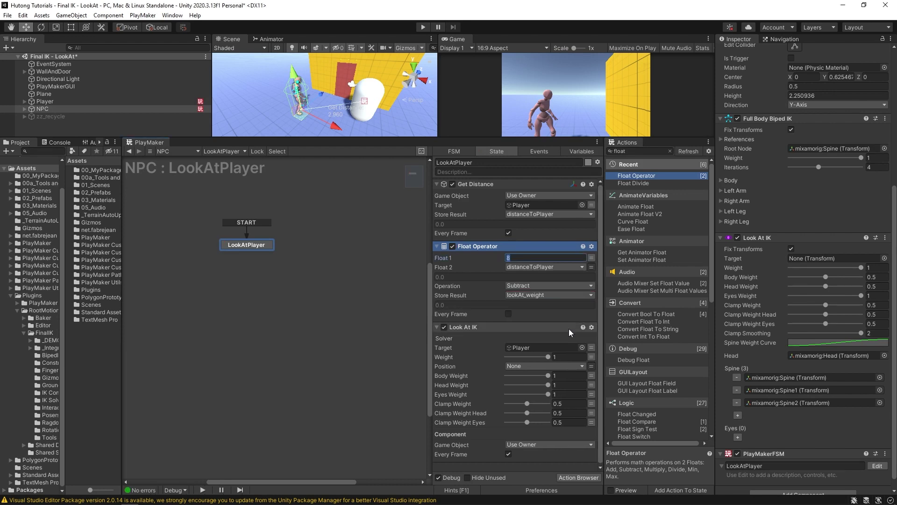
click(509, 314)
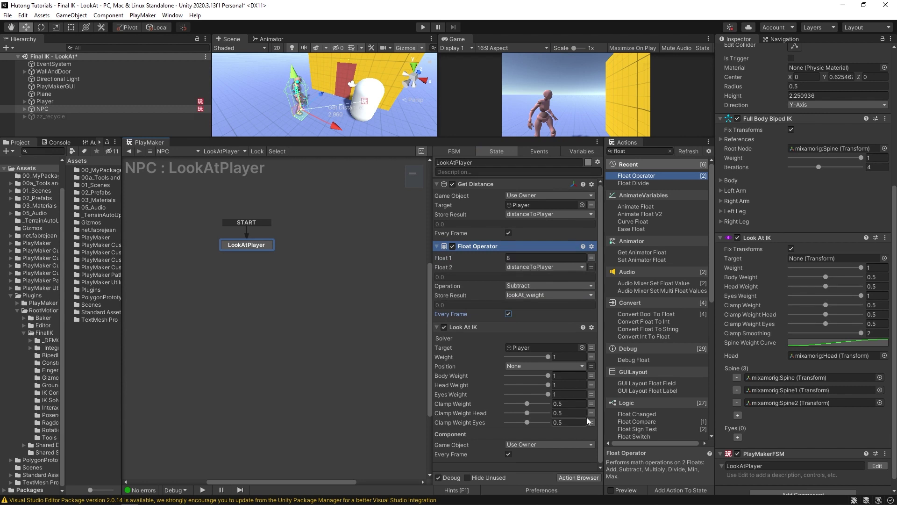
Step: Try the lookAt_weight variable as the Look At IK action's Weight, and switch Weight back to a fixed value
click(590, 357)
click(579, 357)
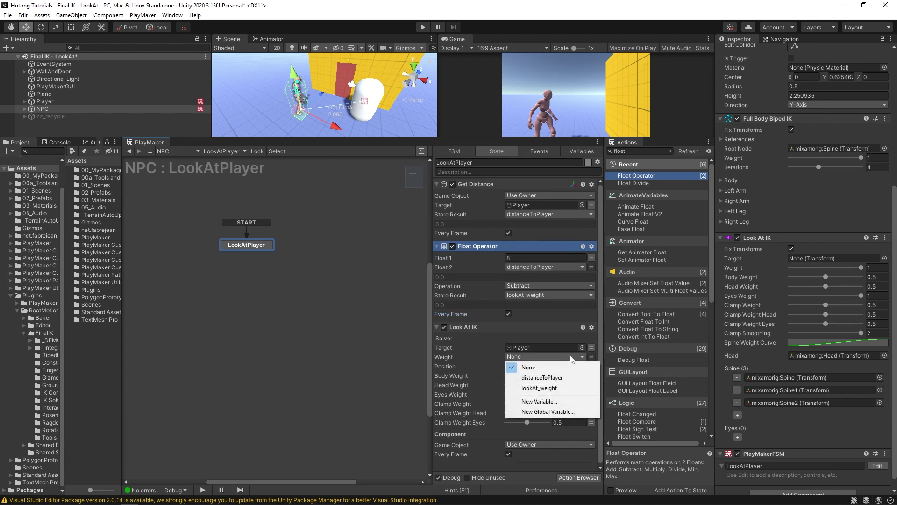
click(542, 390)
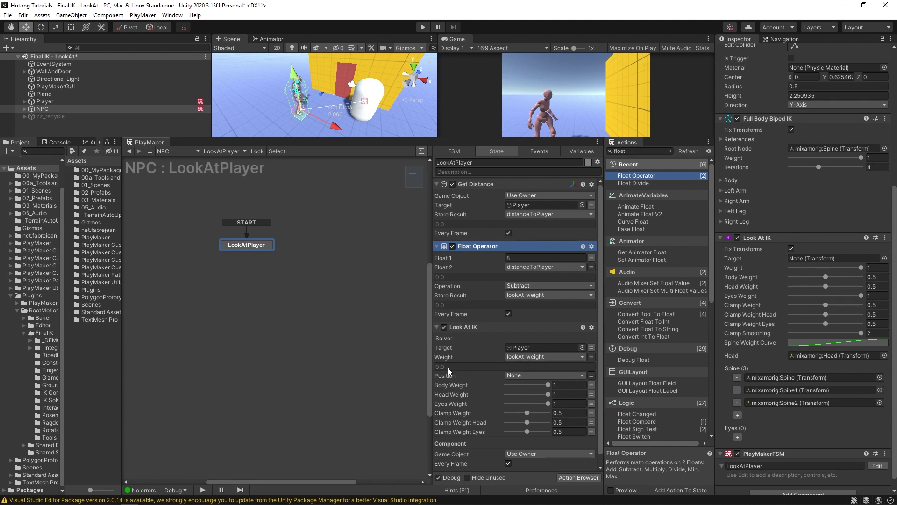
click(591, 357)
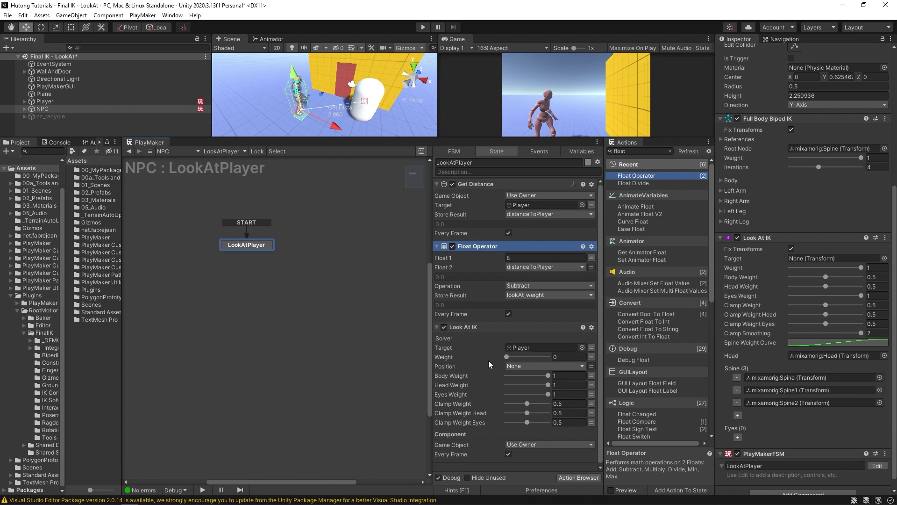
Step: Assign the lookAt_weight variable as the Weight of the Look At IK action
mouse_move(506, 357)
mouse_down()
mouse_move(533, 357)
mouse_move(518, 356)
mouse_up()
click(591, 357)
click(587, 357)
click(528, 377)
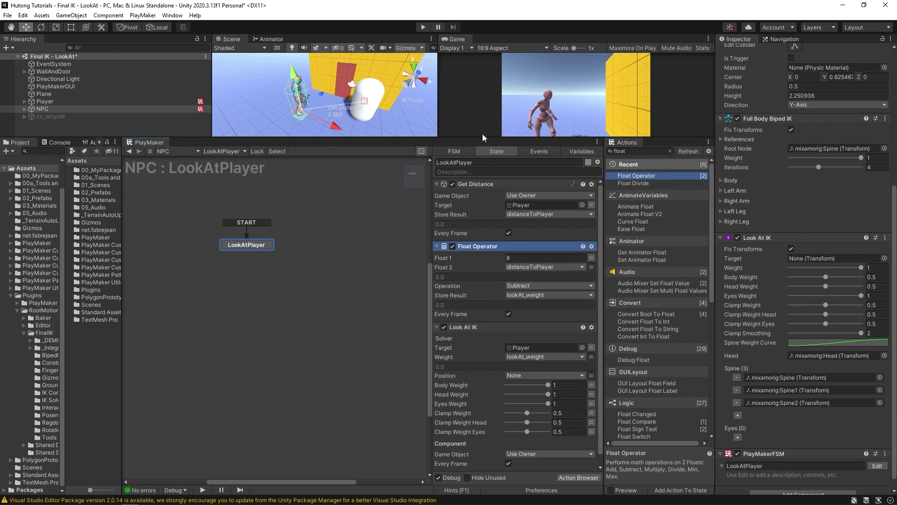
Step: Playtest in an enlarged Game view, walking the player toward and away from the NPC to examine the Look At IK weight, and stop playing
drag(470, 138, 464, 254)
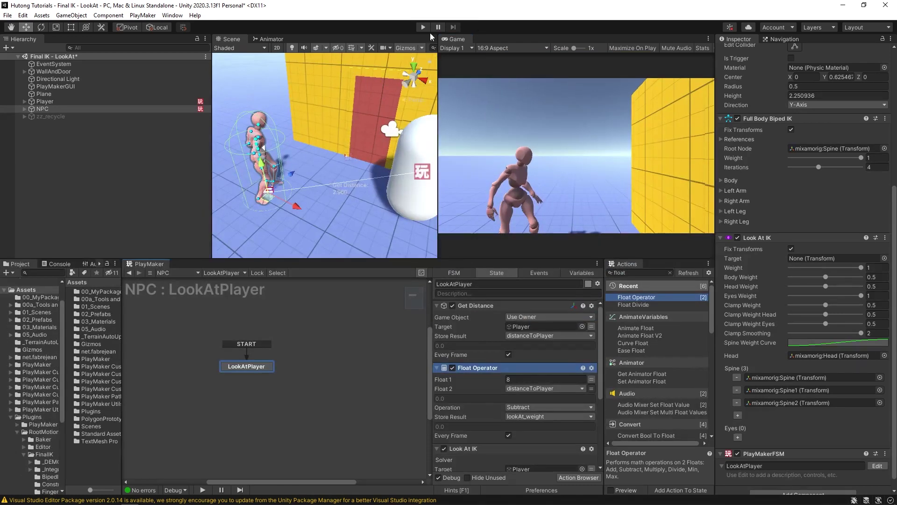
click(423, 27)
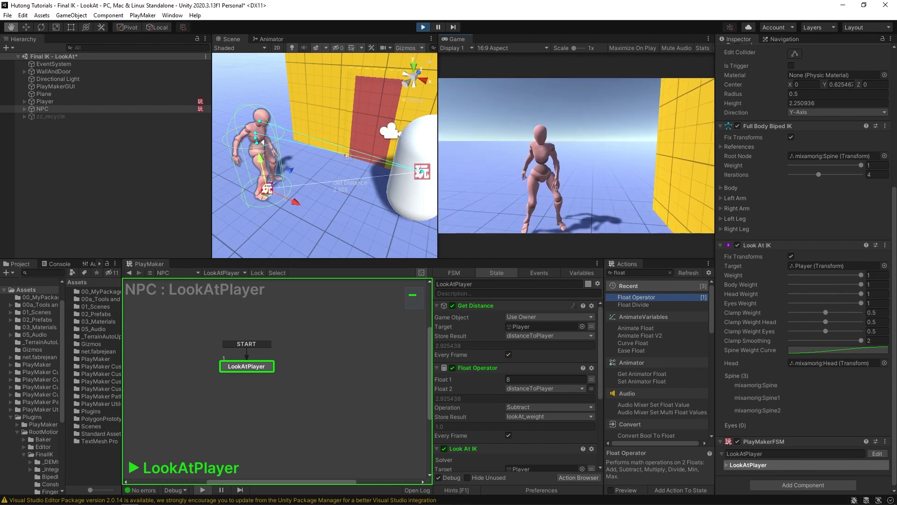
key(w)
key(s)
key(s)
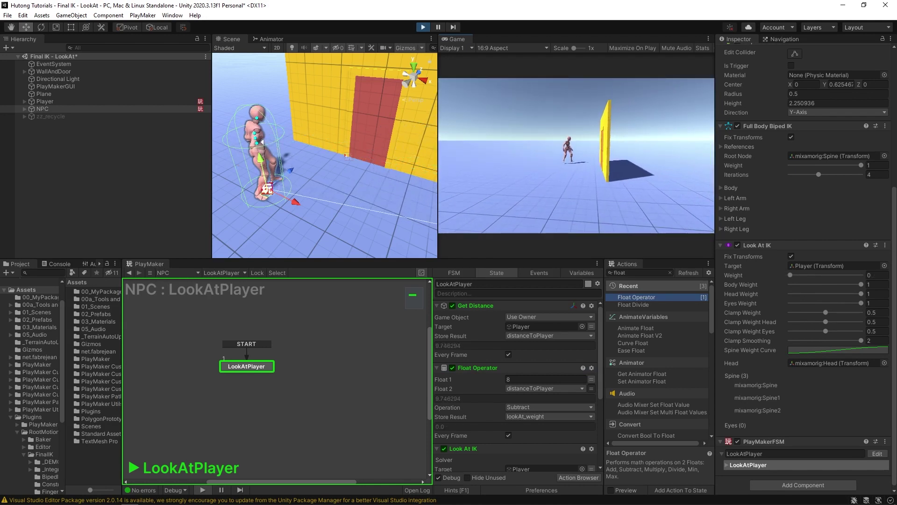
key(w)
key(w)
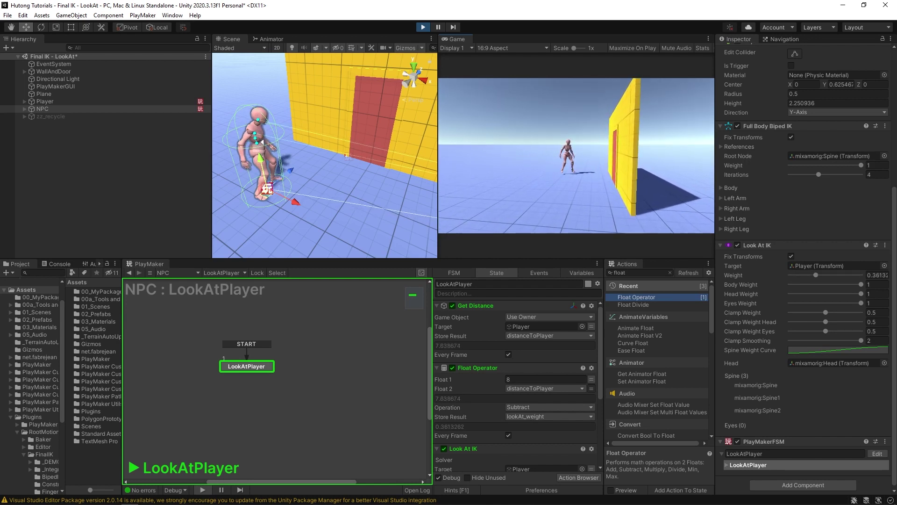
key(w)
key(s)
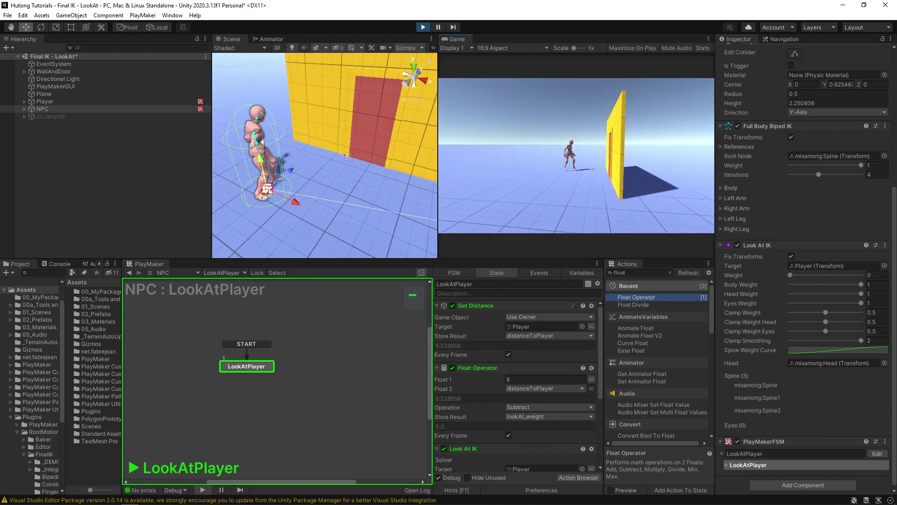
key(w)
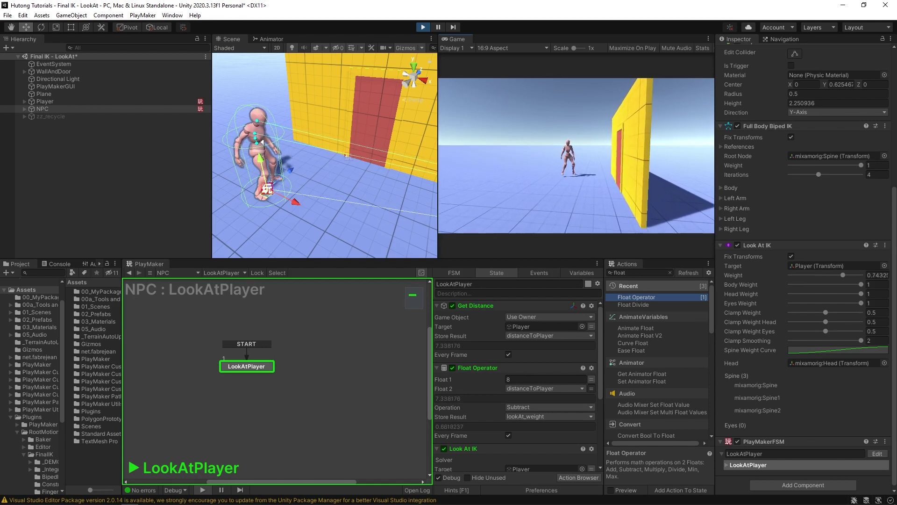
key(s)
key(w)
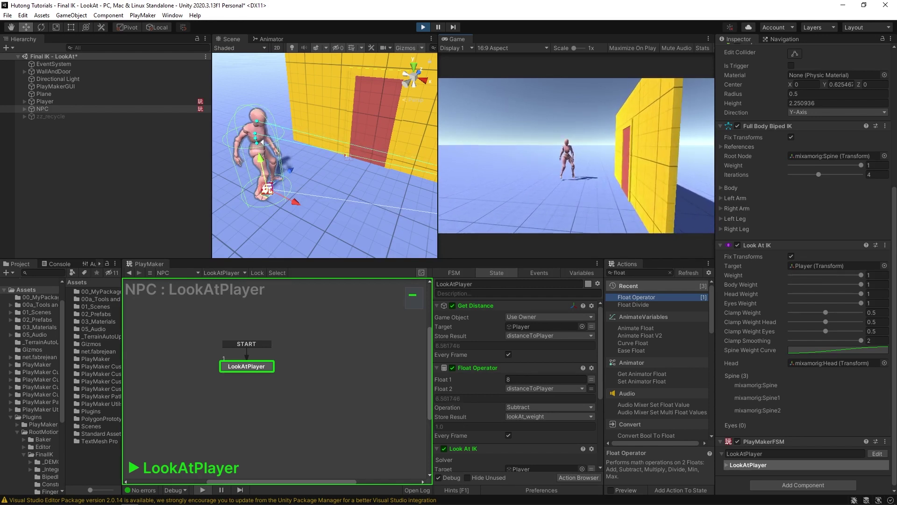
key(s)
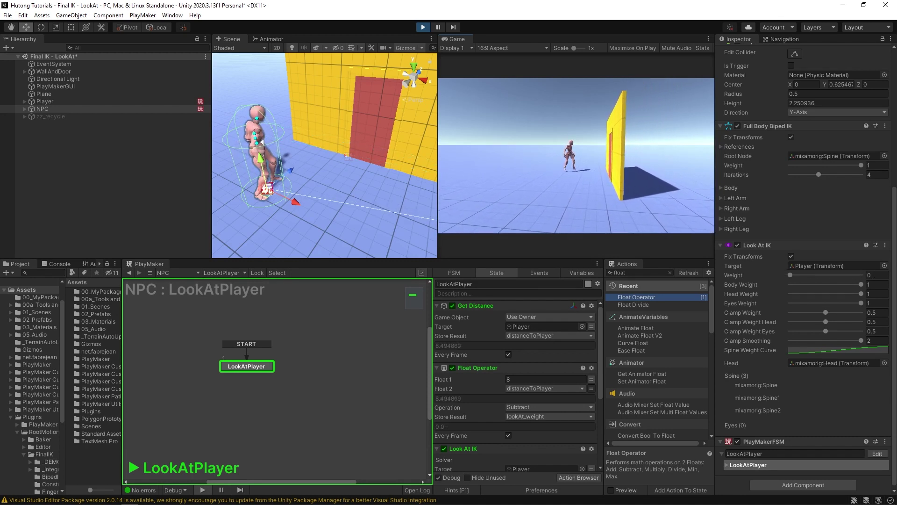
key(w)
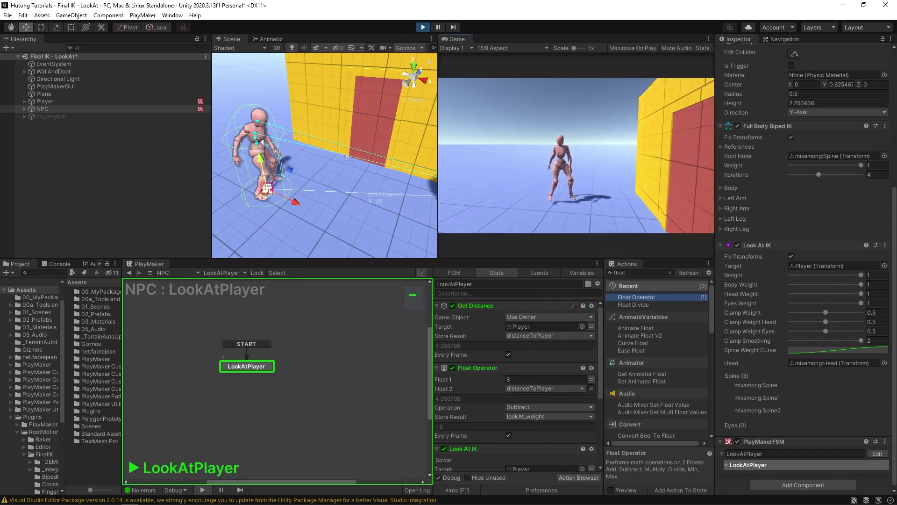
key(s)
key(w)
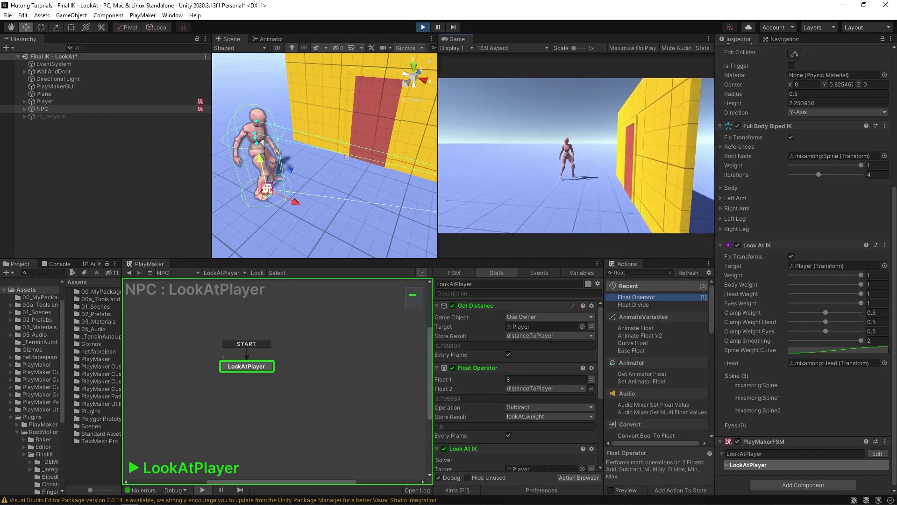
key(s)
key(s)
key(w)
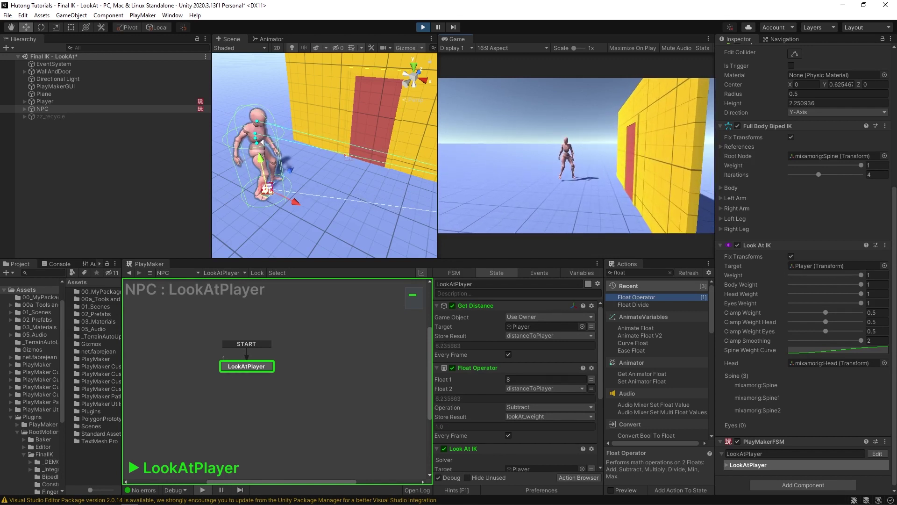
key(w)
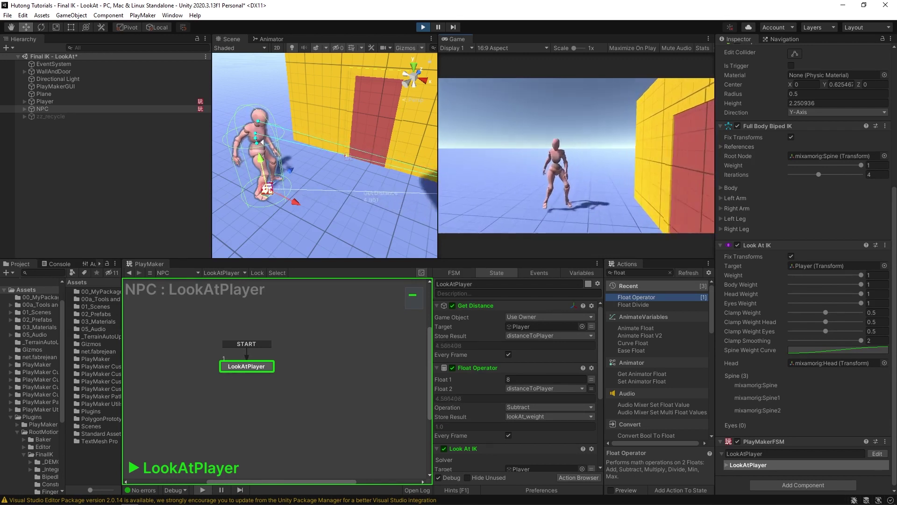
key(s)
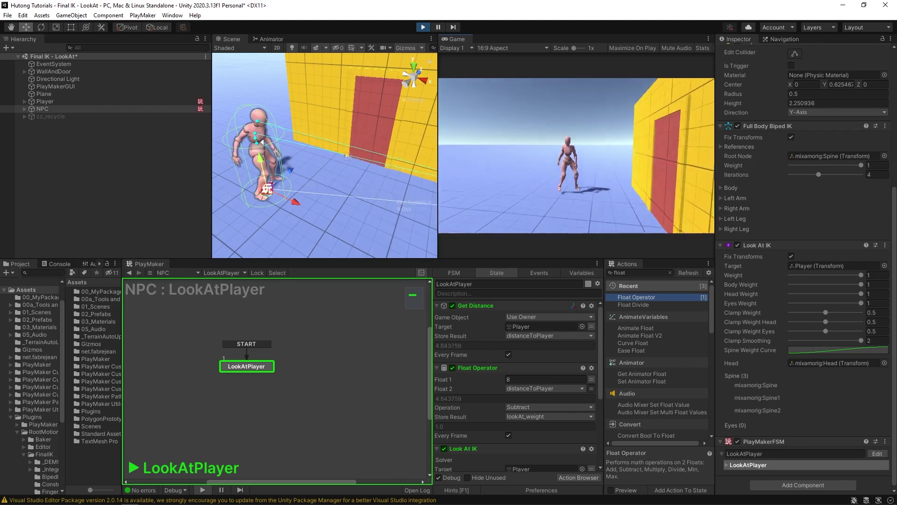
key(s)
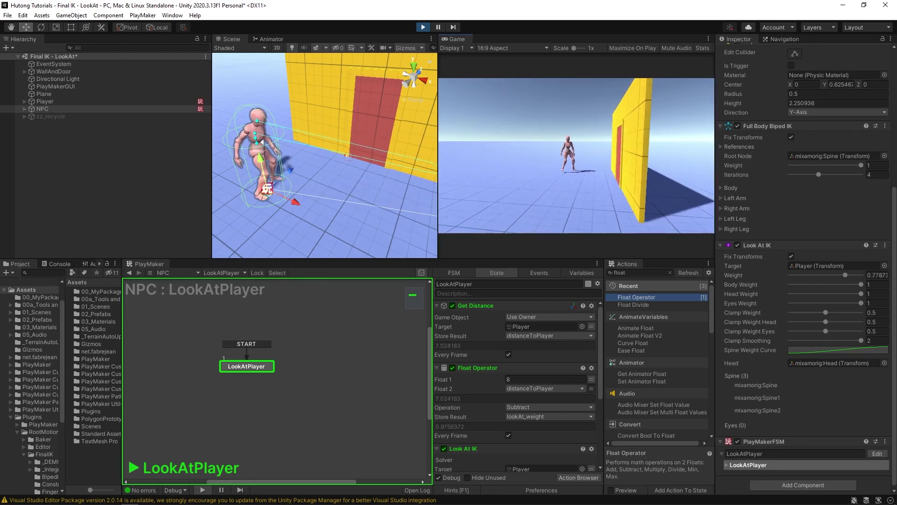
key(ctrl+p)
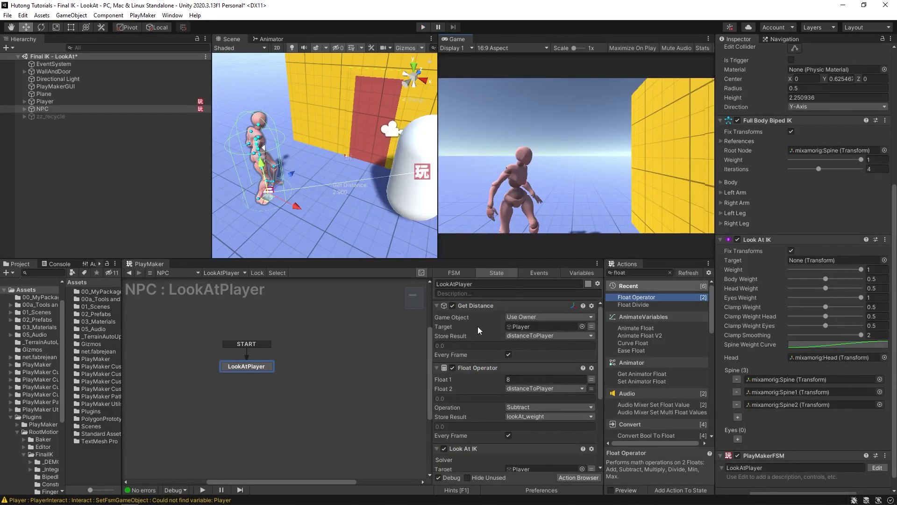
Step: Insert a Float Divide action between Float Operator and Look At IK, with the PlayMaker editor area enlarged
drag(486, 261, 489, 184)
text(float di)
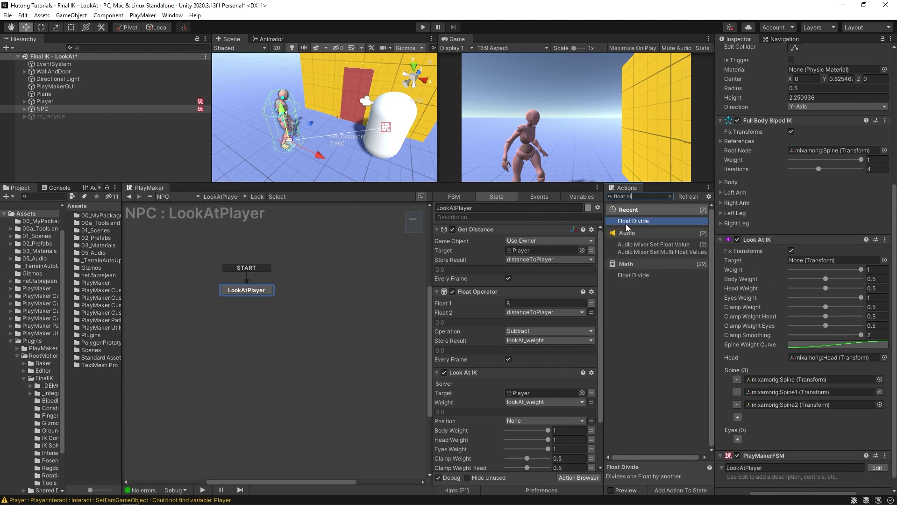
drag(480, 371, 480, 371)
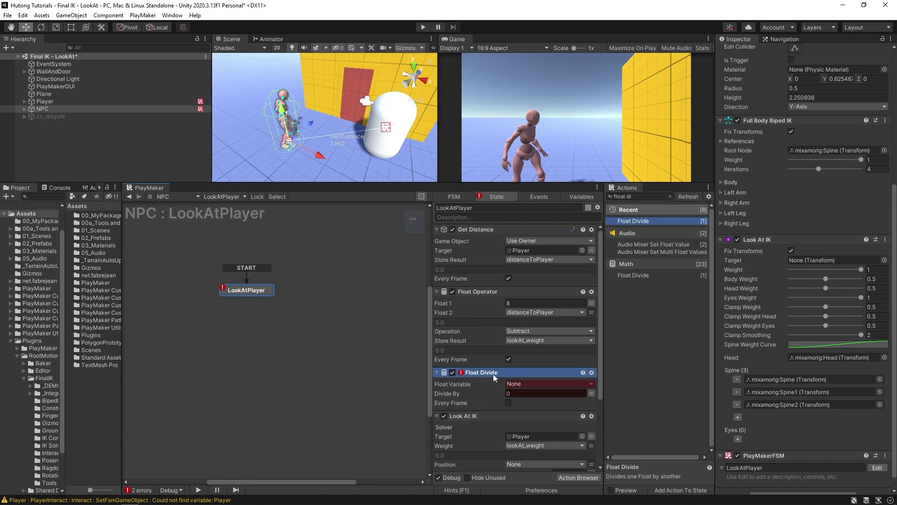
Step: Configure Float Divide to divide the lookAt_weight variable by 5 every frame
click(519, 384)
click(539, 414)
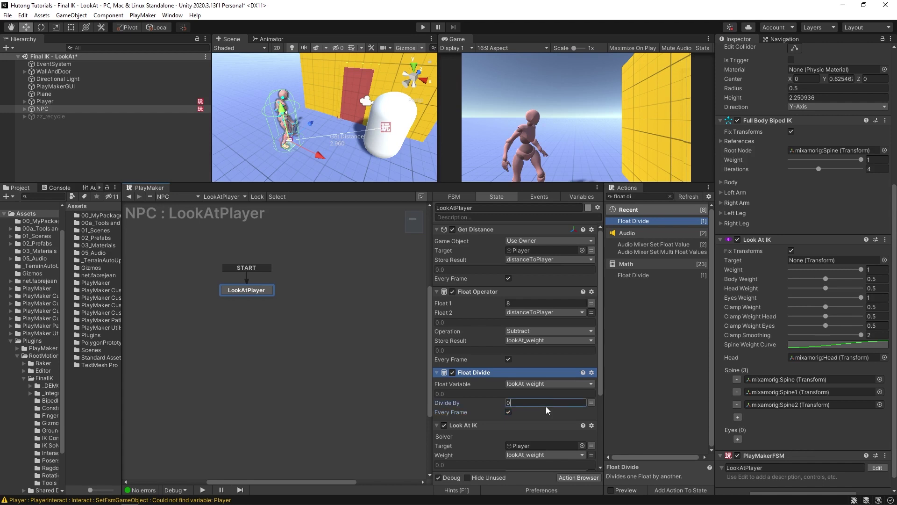
text(5)
Step: Run the scene and back the player away from the NPC to examine the divided Look At IK weight
drag(466, 180, 469, 264)
click(423, 27)
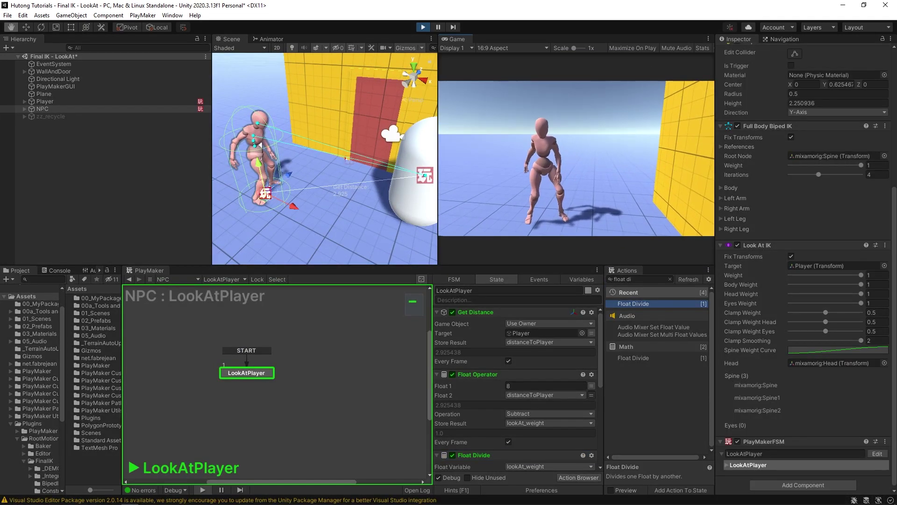
key(s)
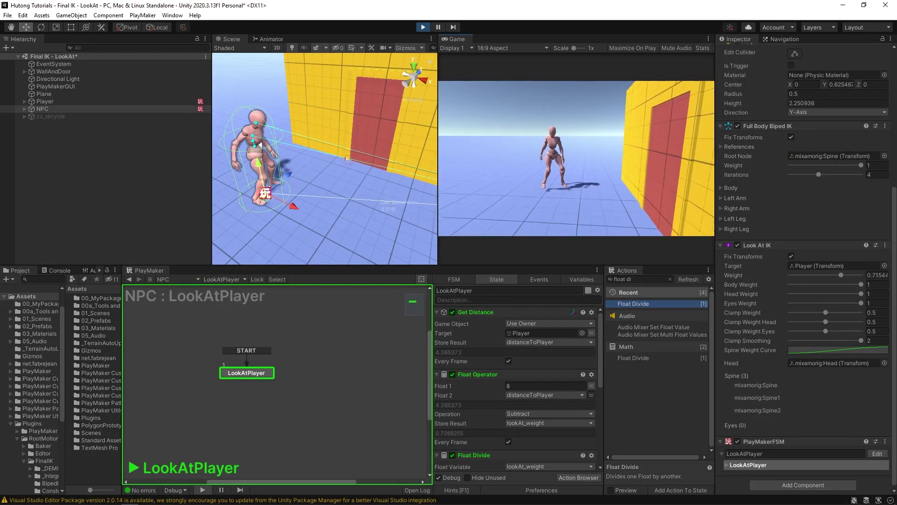
key(s)
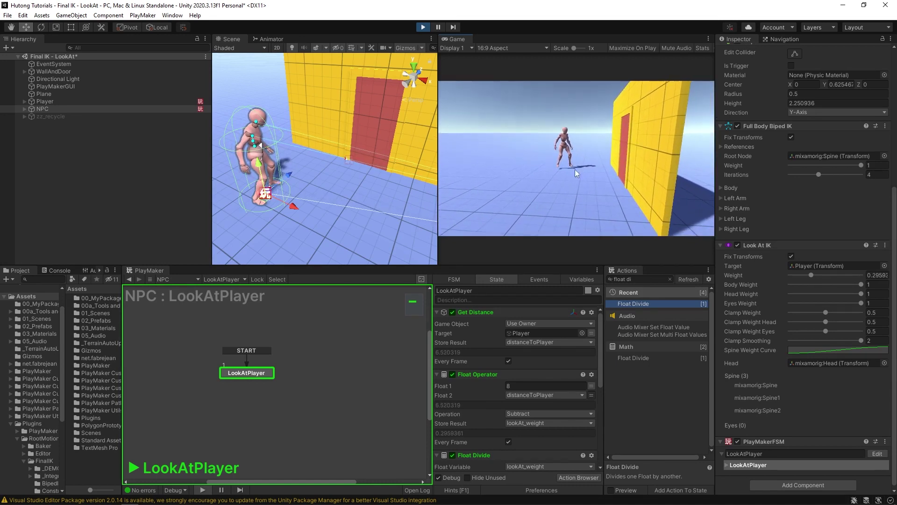
Step: Enlarge the Game view and walk the player toward and away from the NPC to examine how gradually it turns its gaze
drag(392, 266, 386, 363)
drag(440, 194, 308, 194)
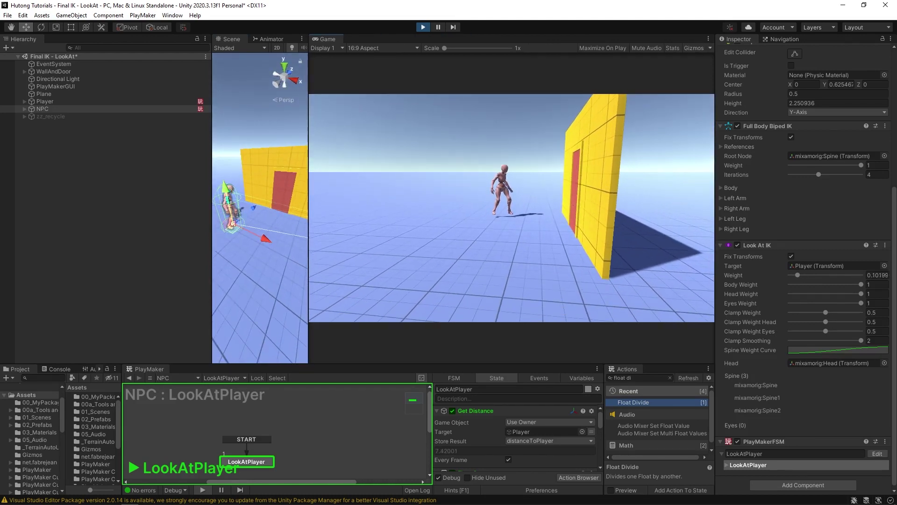
key(s)
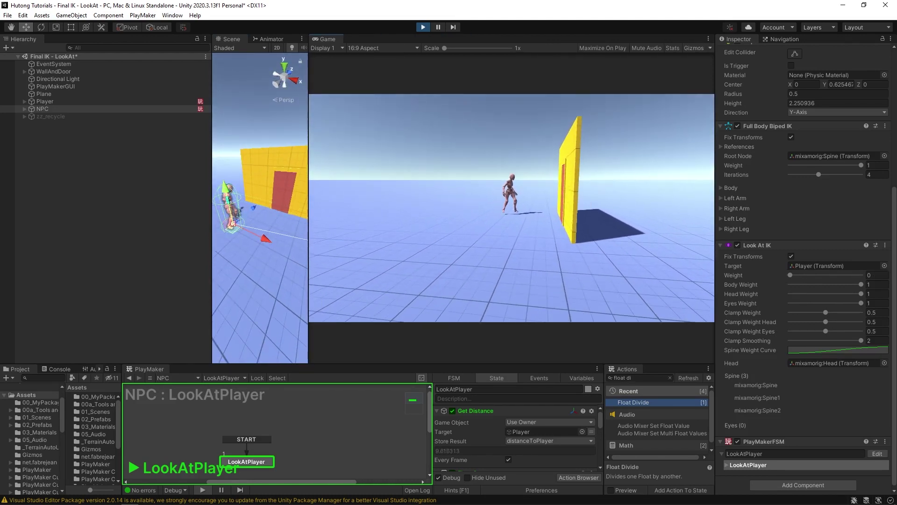
key(w)
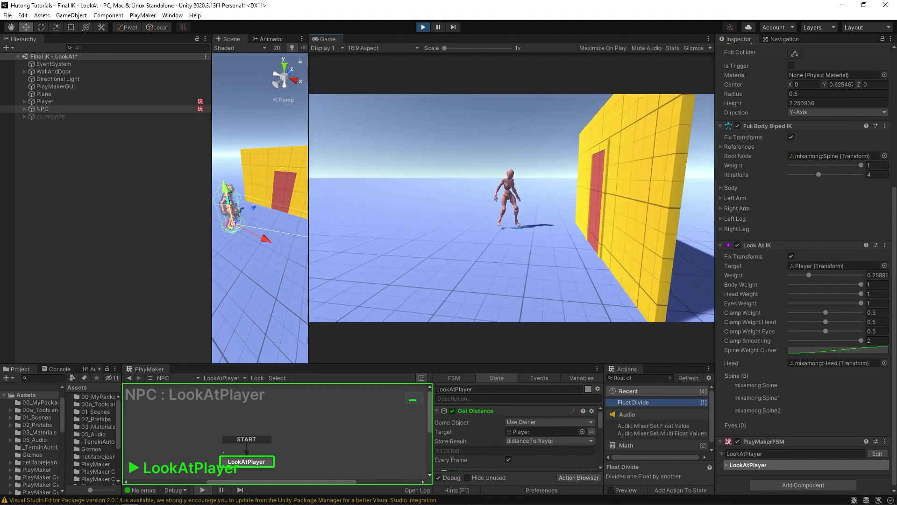
key(w)
key(s)
key(s)
key(w)
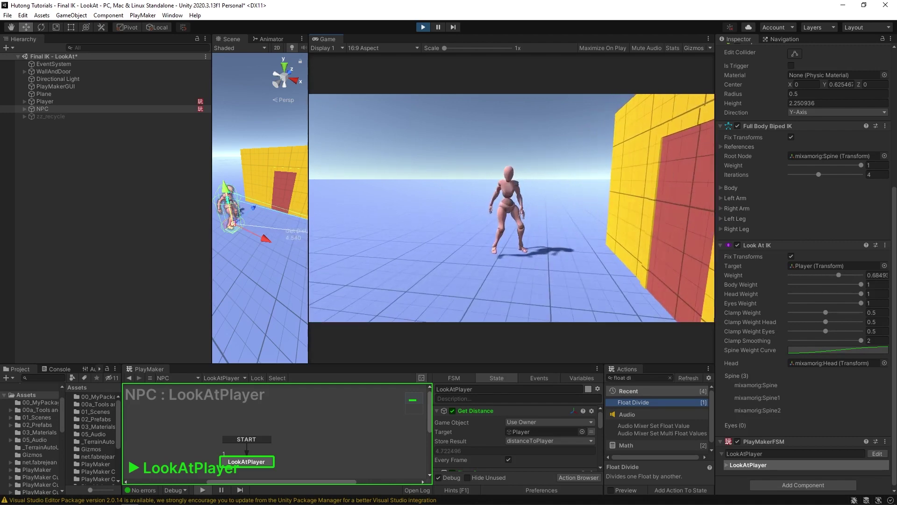
key(s)
key(s)
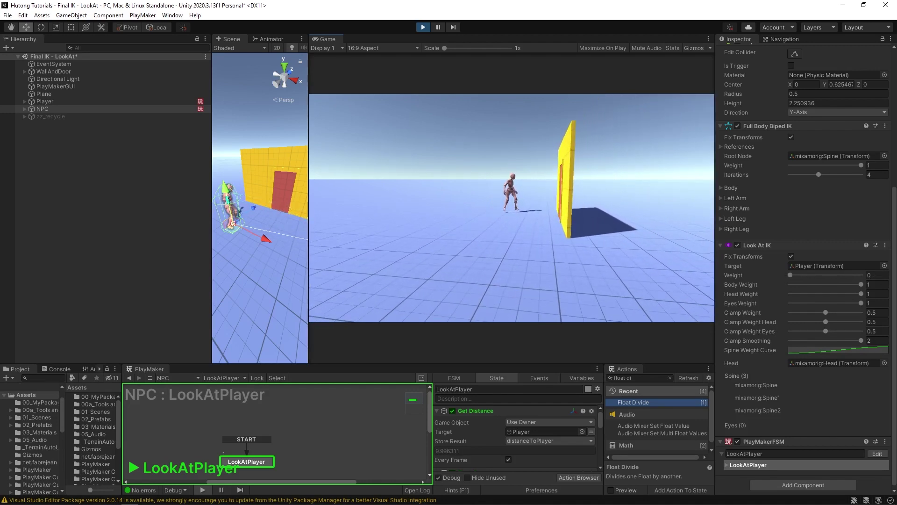
Step: Try a Divide By value of 10 in the Float Divide action while the scene is running
drag(396, 366, 406, 127)
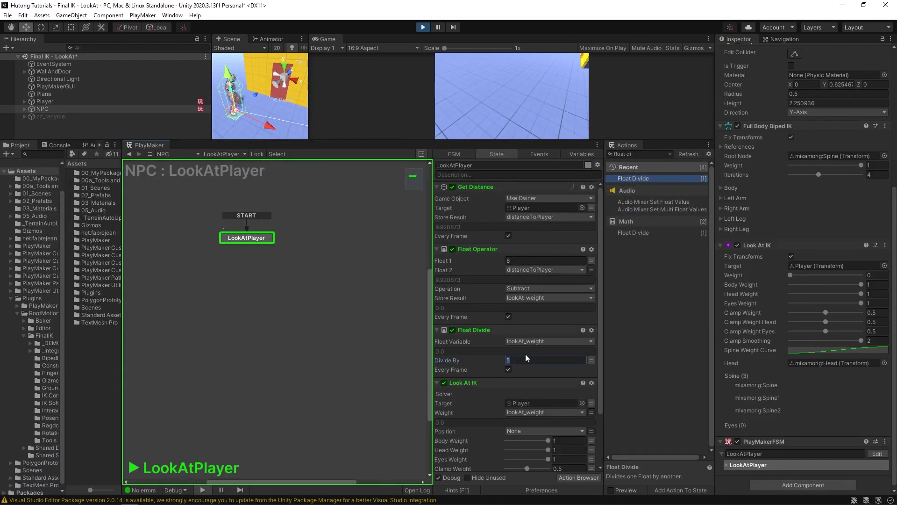
text(10)
key(Return)
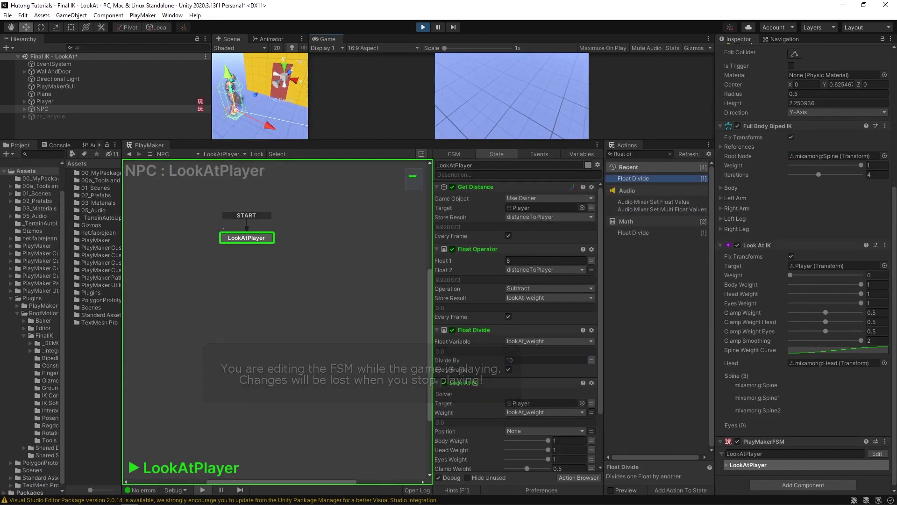
Step: Enlarge the Game view and walk the player near the NPC to examine the look-at behaviour with a divisor of 10
drag(499, 139, 499, 367)
key(w)
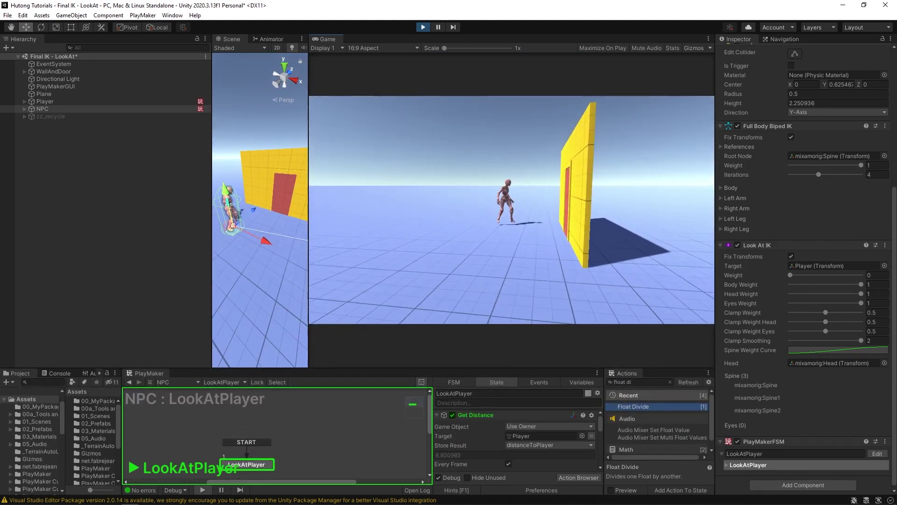
key(w)
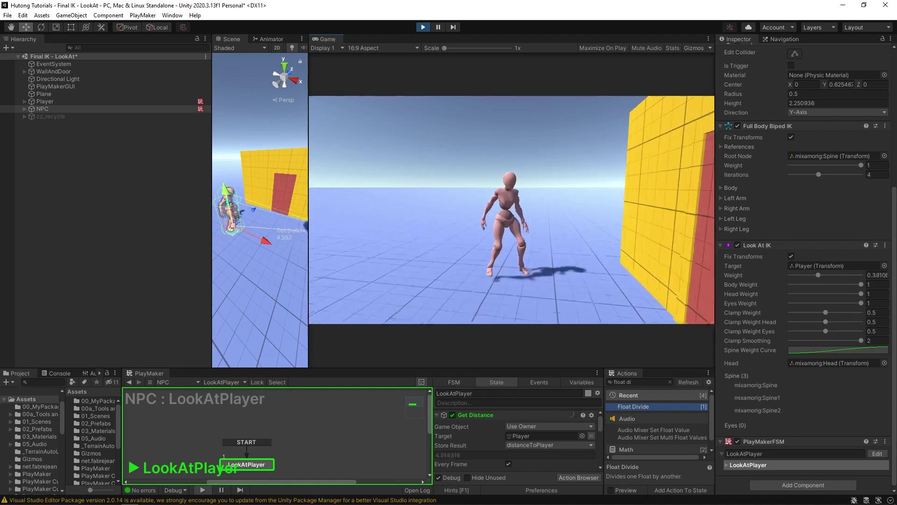
key(w)
key(s)
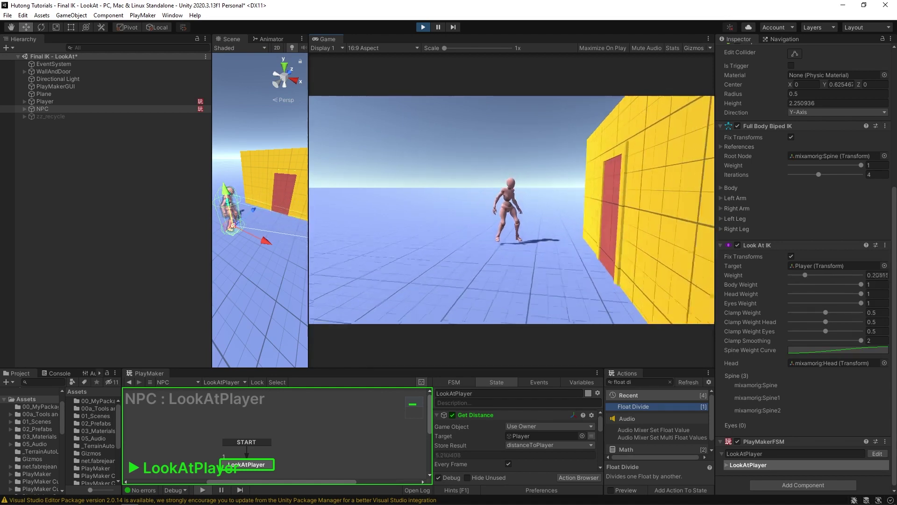
key(w)
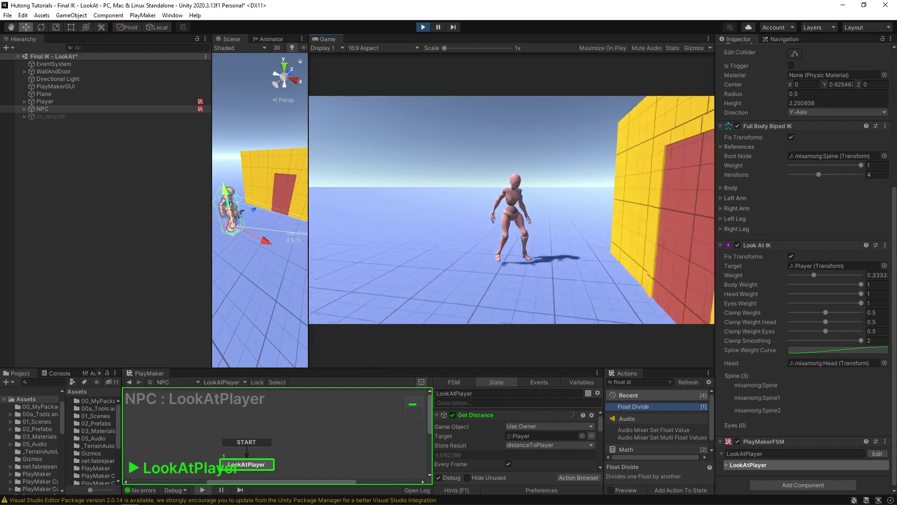
Step: Try a Divide By value of 2 in the Float Divide action and enlarge the Game view again
drag(427, 368, 436, 127)
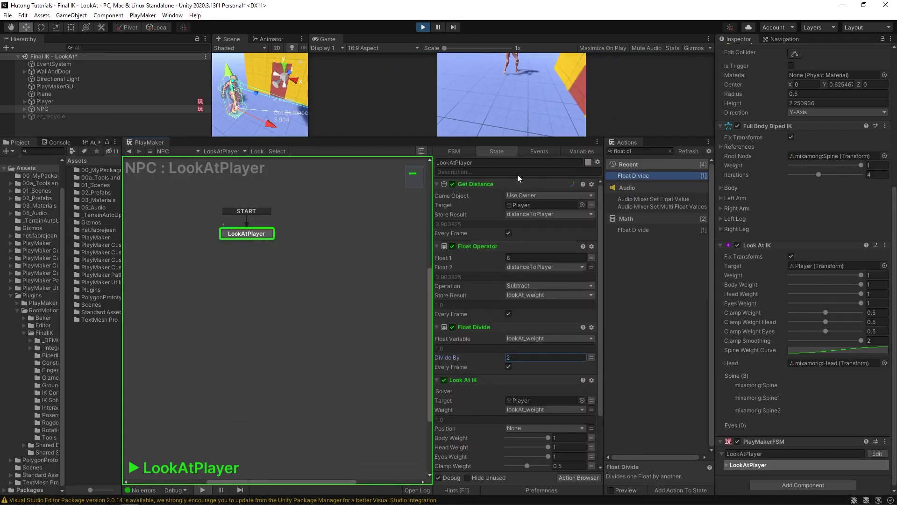
drag(439, 139, 439, 369)
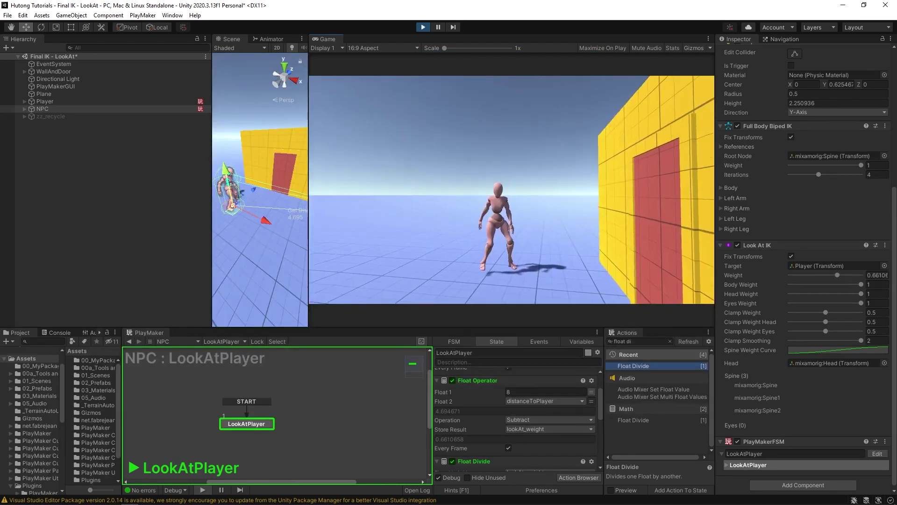
Step: Walk the player back and forth in front of the NPC to examine the look-at blending with Float Divide enabled
key(s)
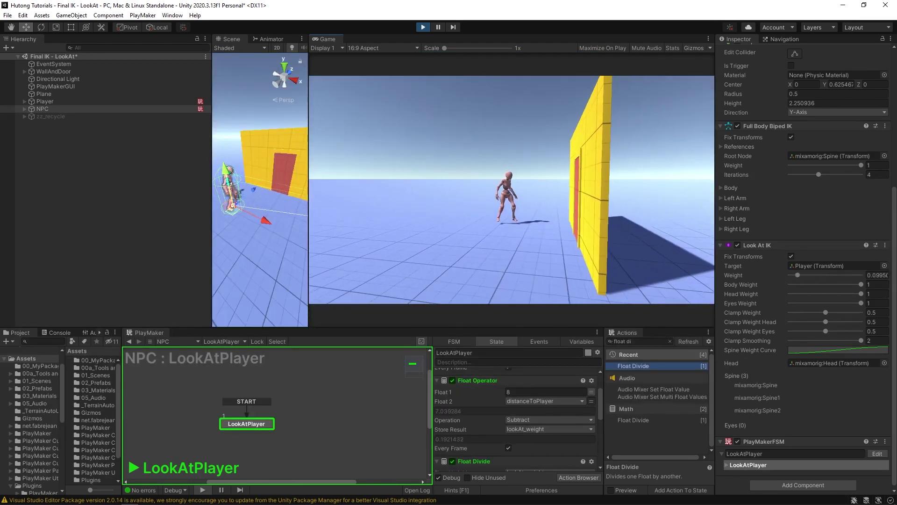
key(w)
key(s)
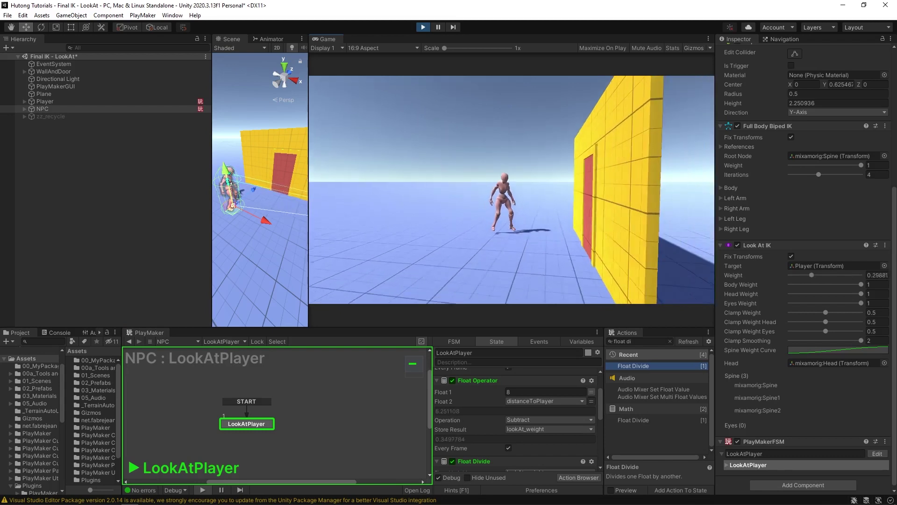
key(w)
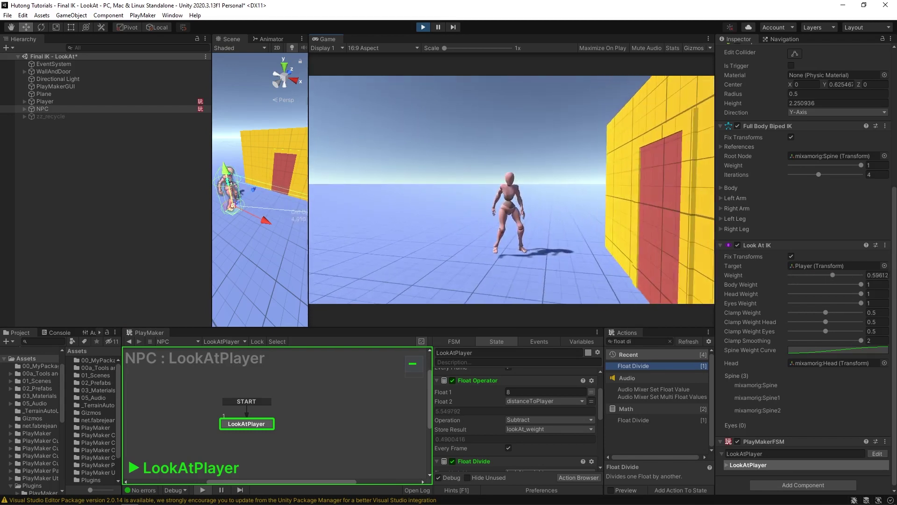
key(s)
key(w)
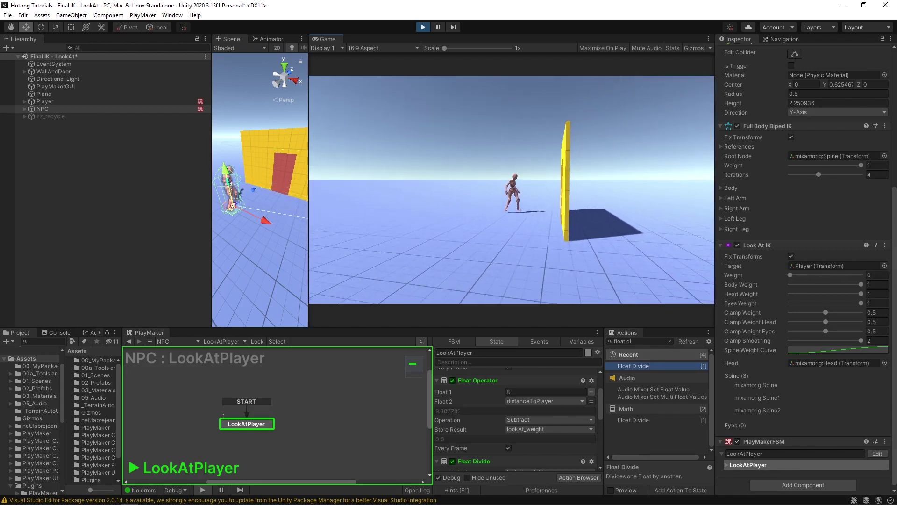